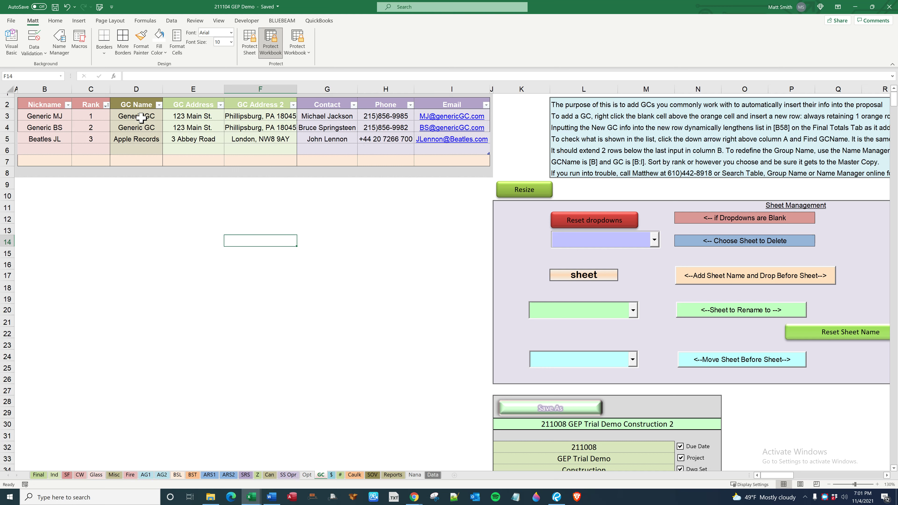
# Select the whole GC list table, then pick cell C5 holding rank 3.
pyautogui.moveTo(51, 104); pyautogui.dragTo(446, 156)
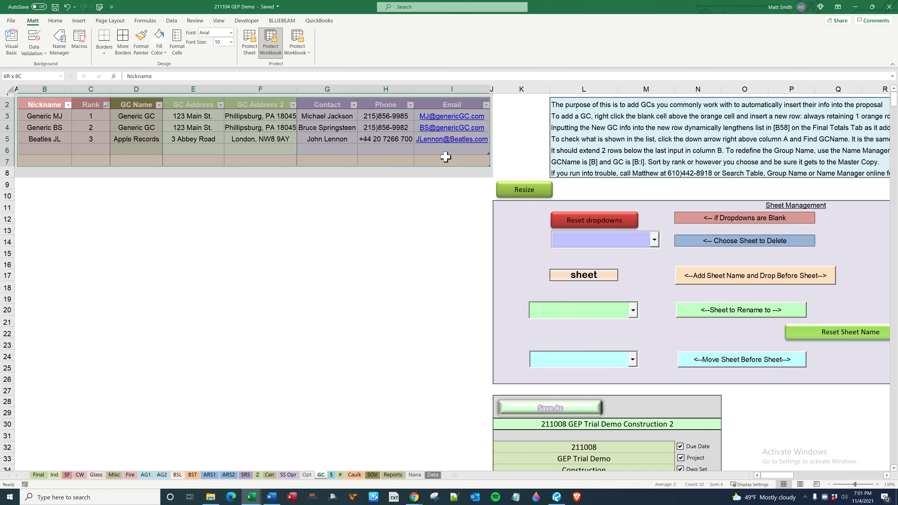
pyautogui.click(92, 114)
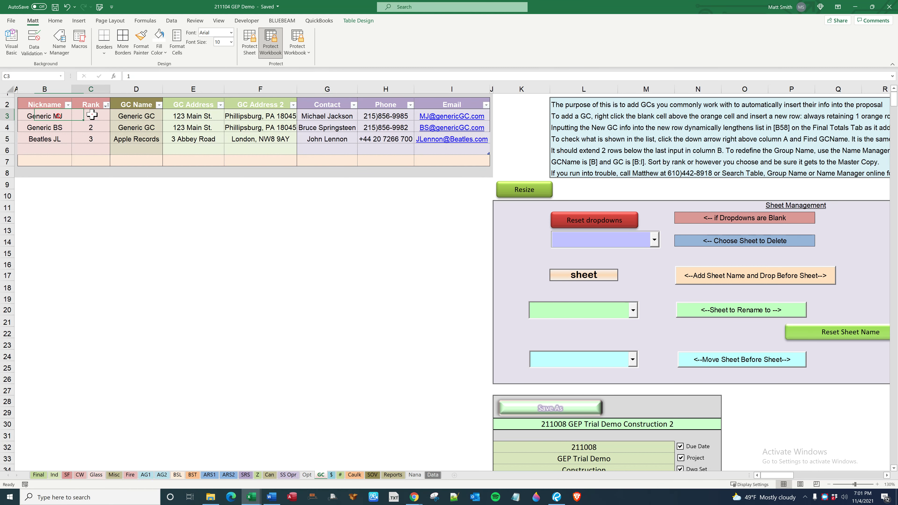
pyautogui.click(90, 135)
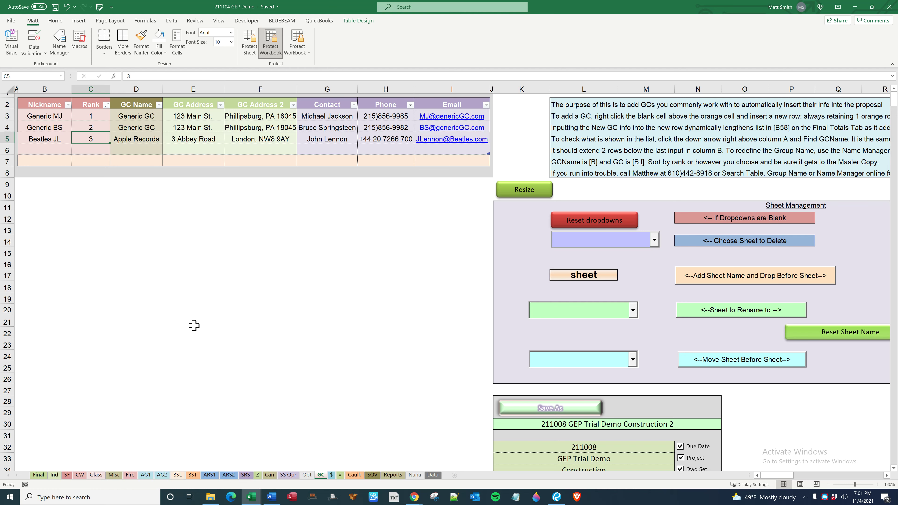
# Highlight the Generic GC address block in the Word proposal.
pyautogui.click(271, 469)
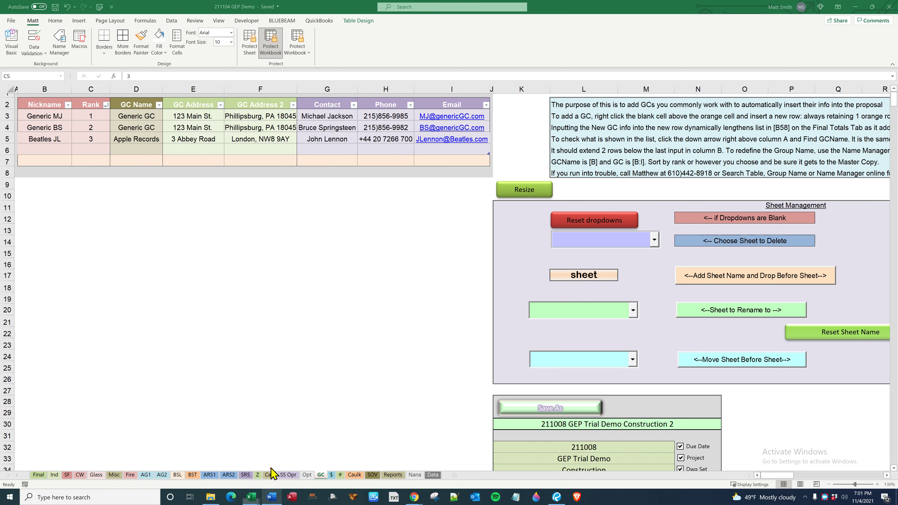
pyautogui.moveTo(212, 196); pyautogui.dragTo(276, 232)
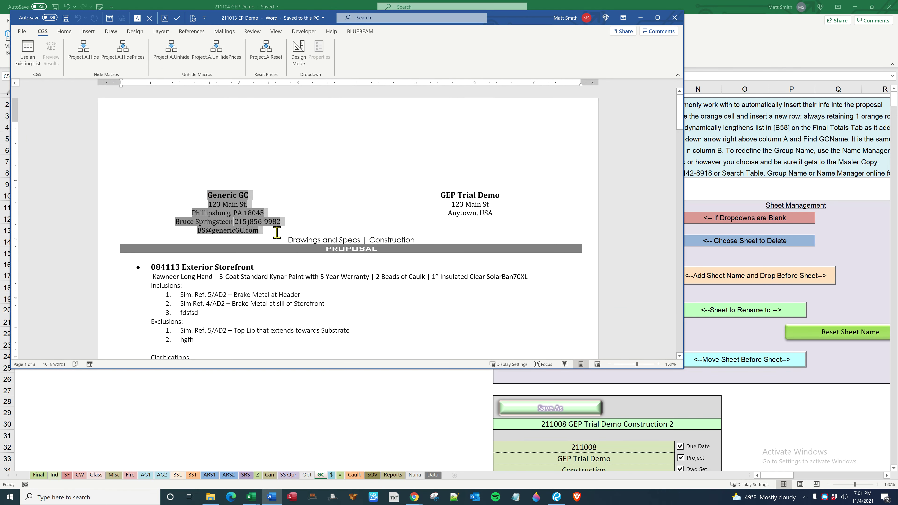
pyautogui.click(253, 388)
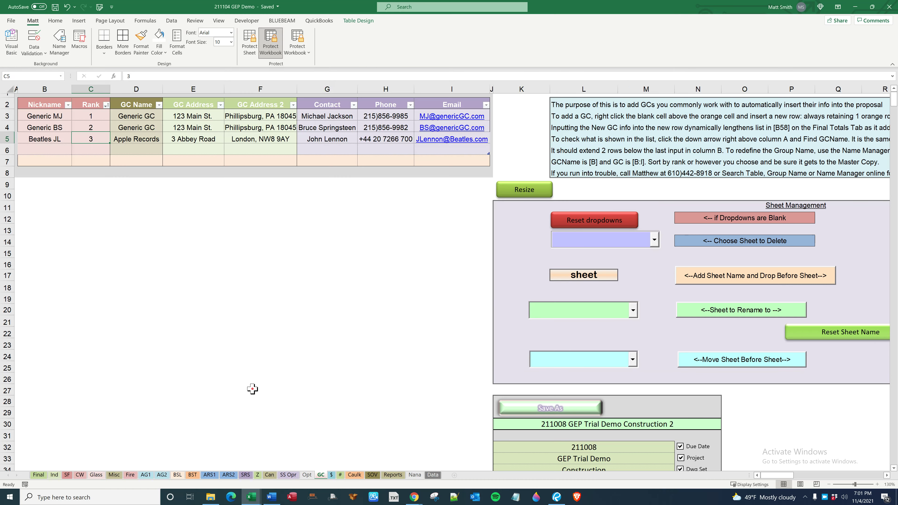
# On the Final sheet, keep Generic BS as the GC nickname in cell B61.
pyautogui.click(38, 474)
pyautogui.scroll(-14, 194, 351)
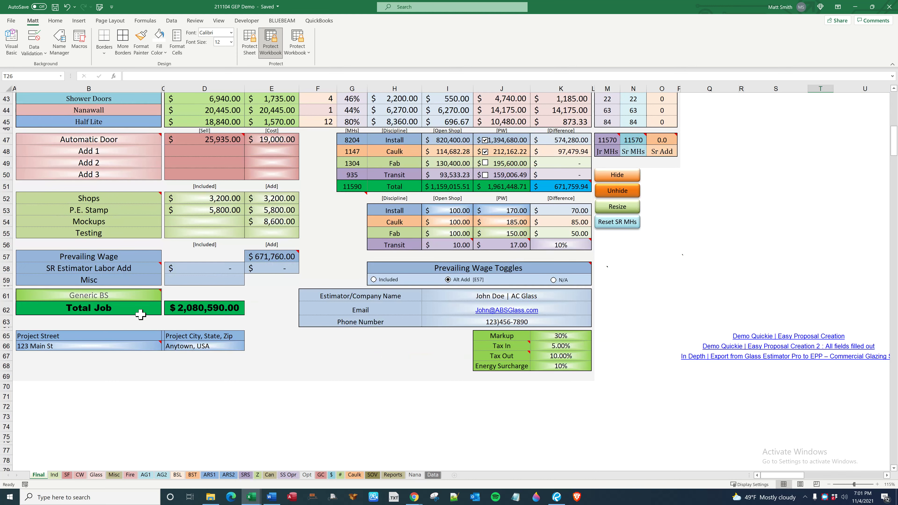
pyautogui.click(145, 297)
pyautogui.click(164, 298)
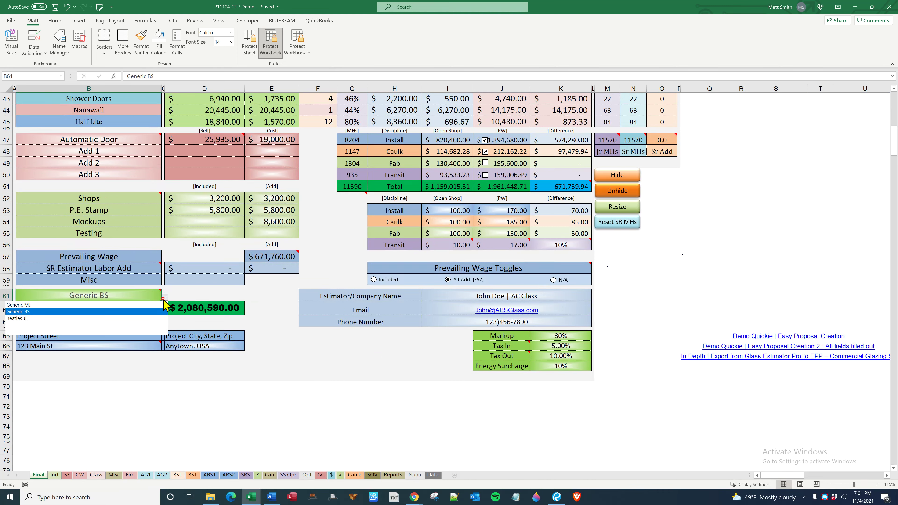
pyautogui.click(163, 311)
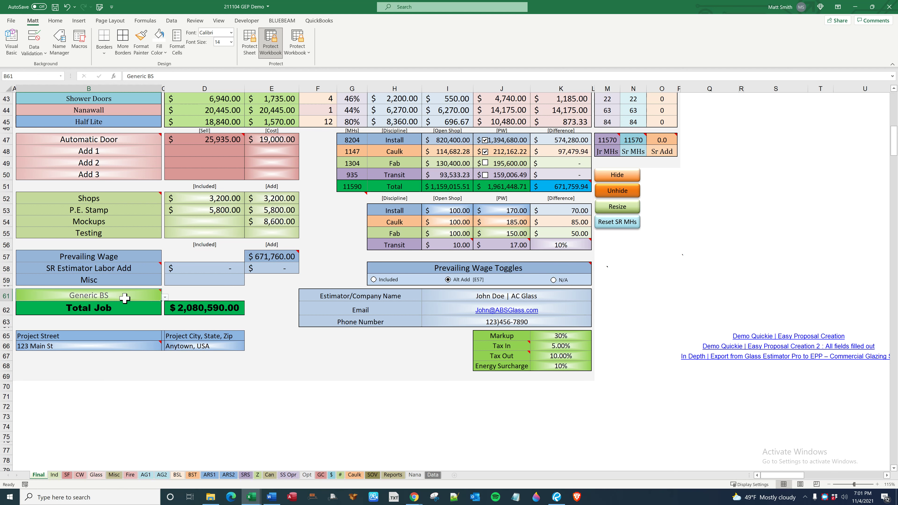
pyautogui.moveTo(142, 300)
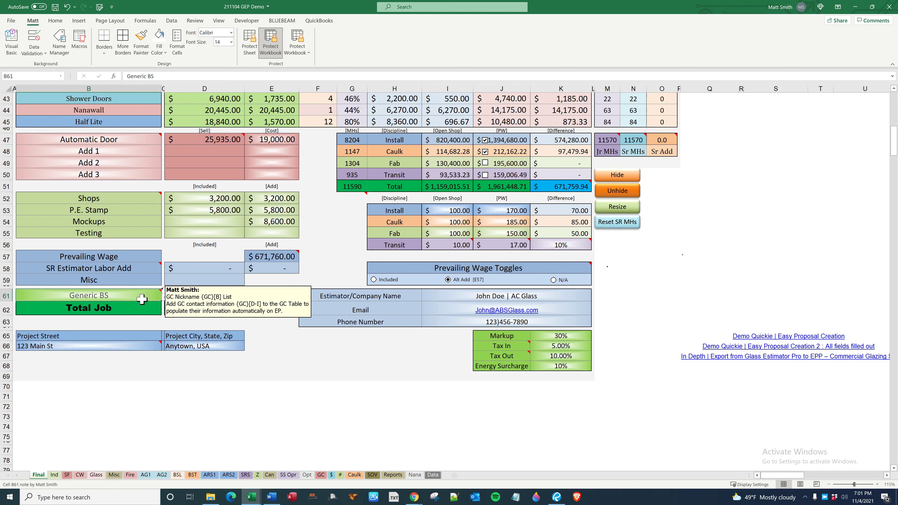
# On the GC sheet, select B3:B7 and the two empty bottom rows to see what GCName covers, ending on B6.
pyautogui.click(320, 477)
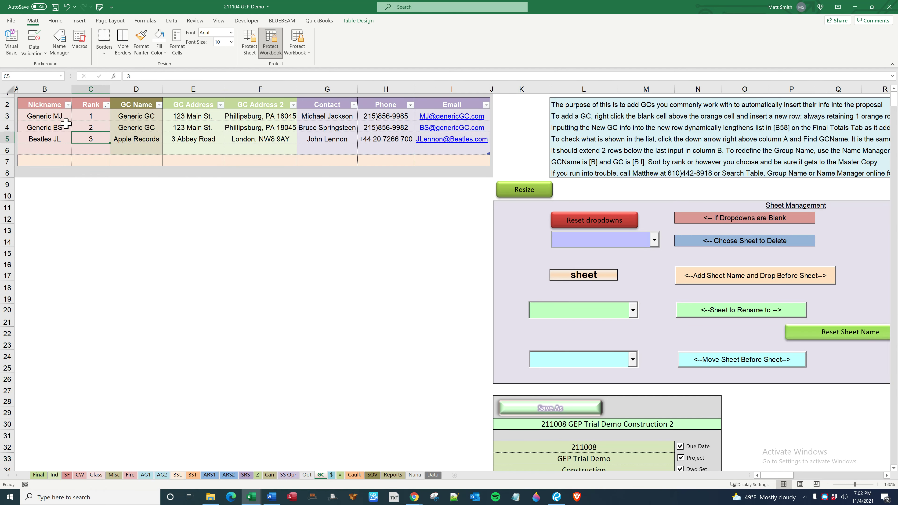
pyautogui.moveTo(57, 117); pyautogui.dragTo(57, 161)
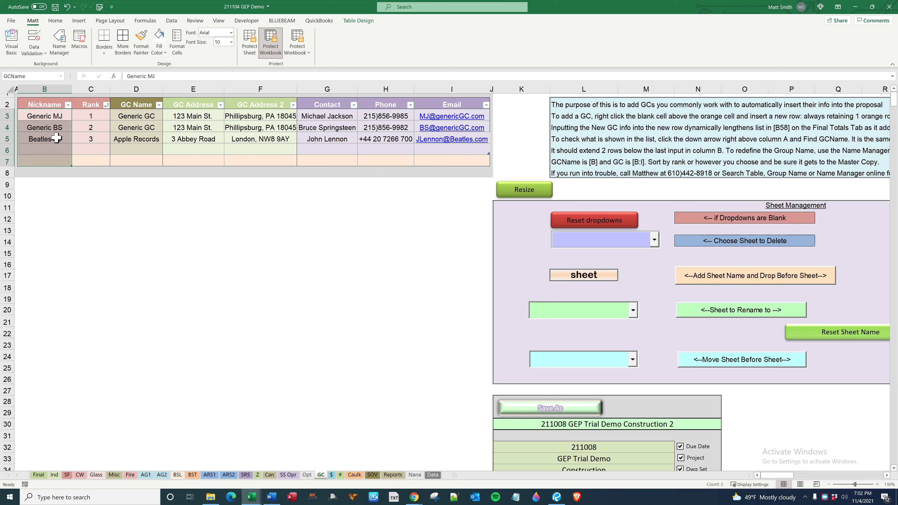
pyautogui.click(128, 232)
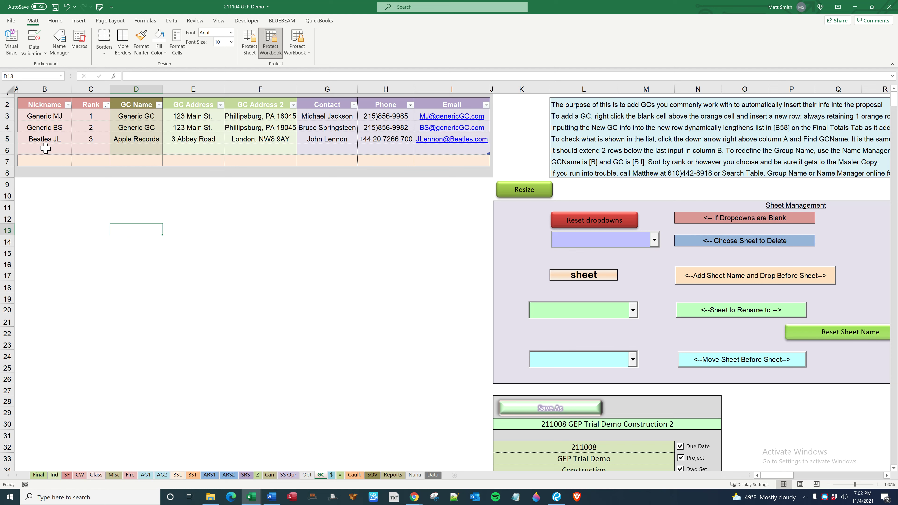
pyautogui.moveTo(46, 148); pyautogui.dragTo(457, 159)
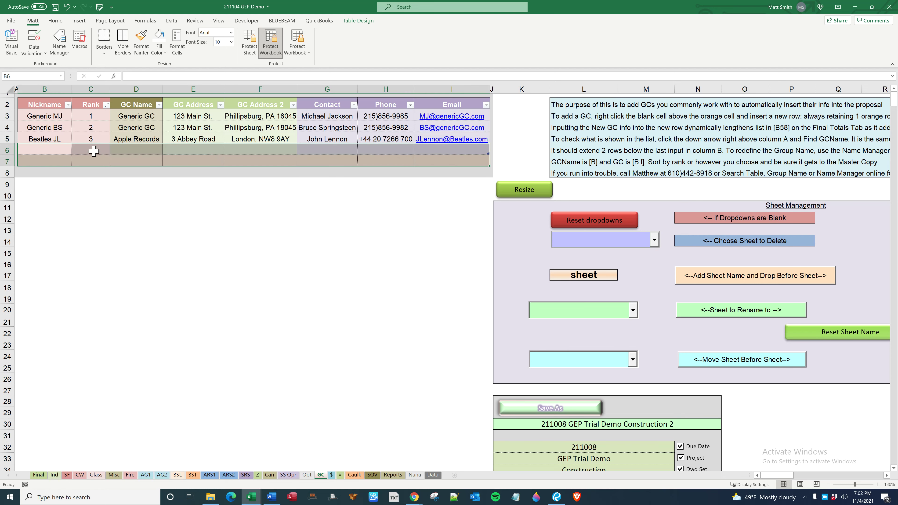
pyautogui.click(57, 162)
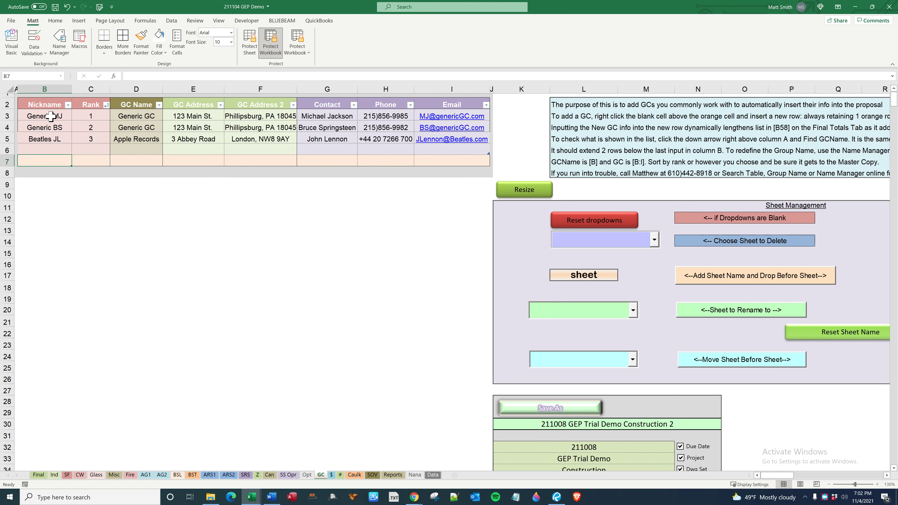
pyautogui.moveTo(51, 116); pyautogui.dragTo(52, 161)
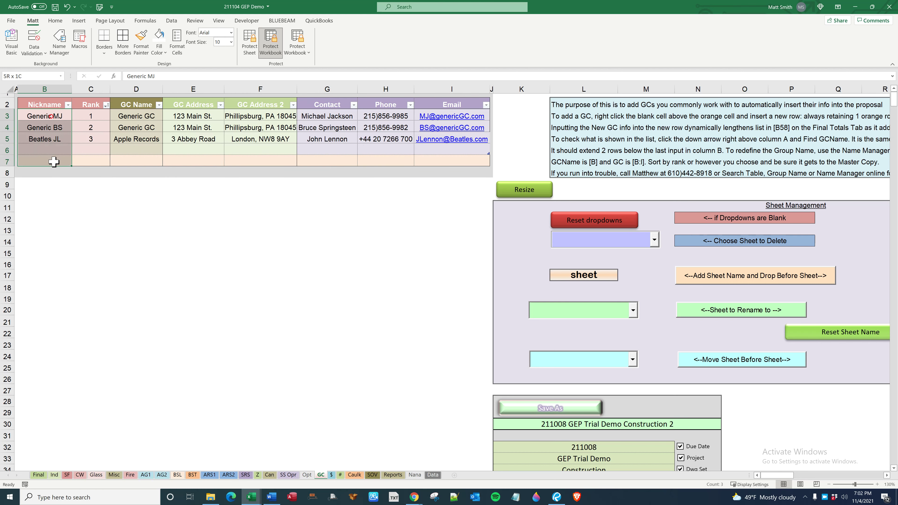
pyautogui.click(51, 149)
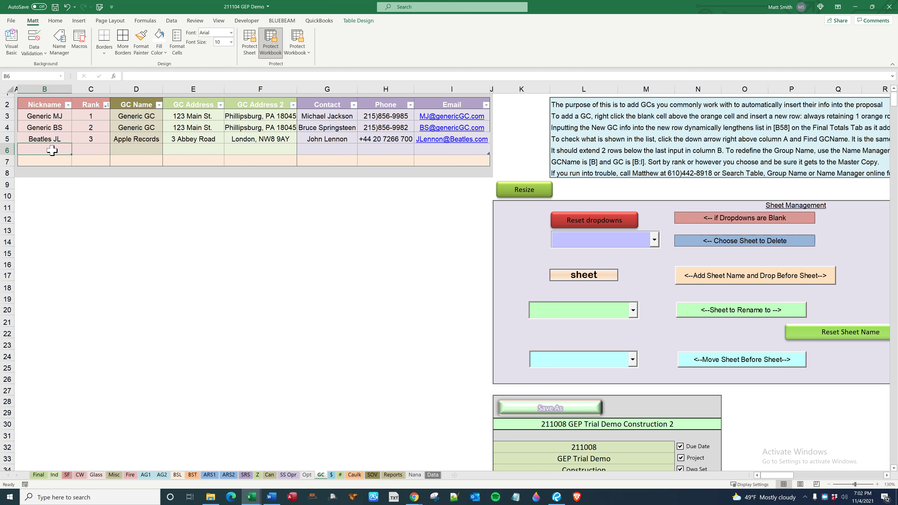
# Insert a blank table row above row 6 of the GC table.
pyautogui.rightClick(52, 151)
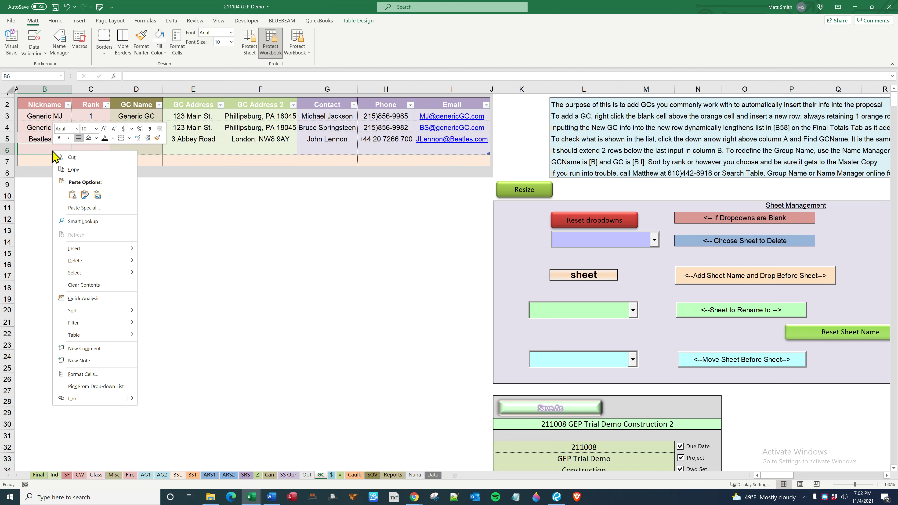
pyautogui.moveTo(112, 247)
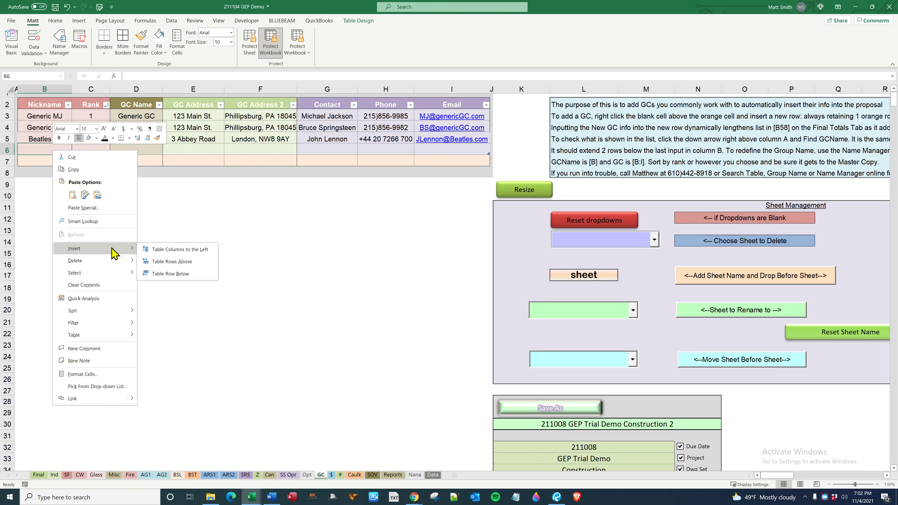
pyautogui.click(193, 266)
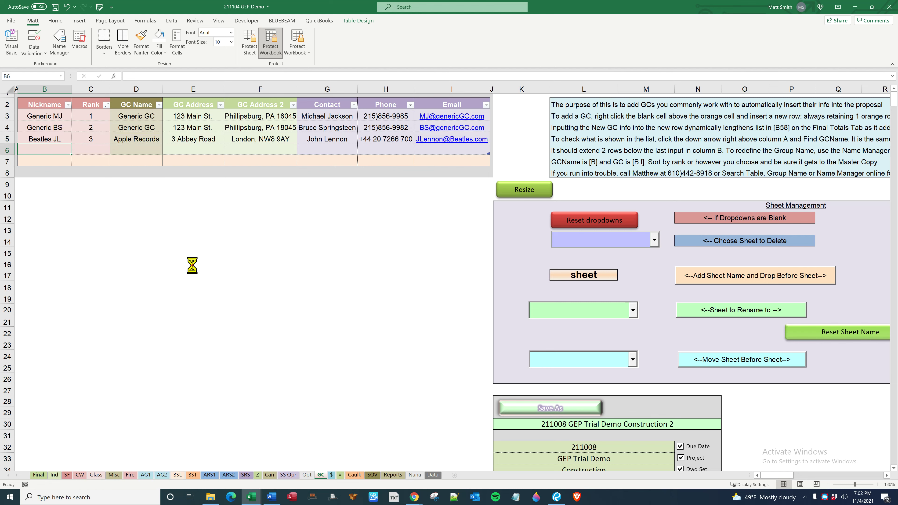
pyautogui.click(192, 265)
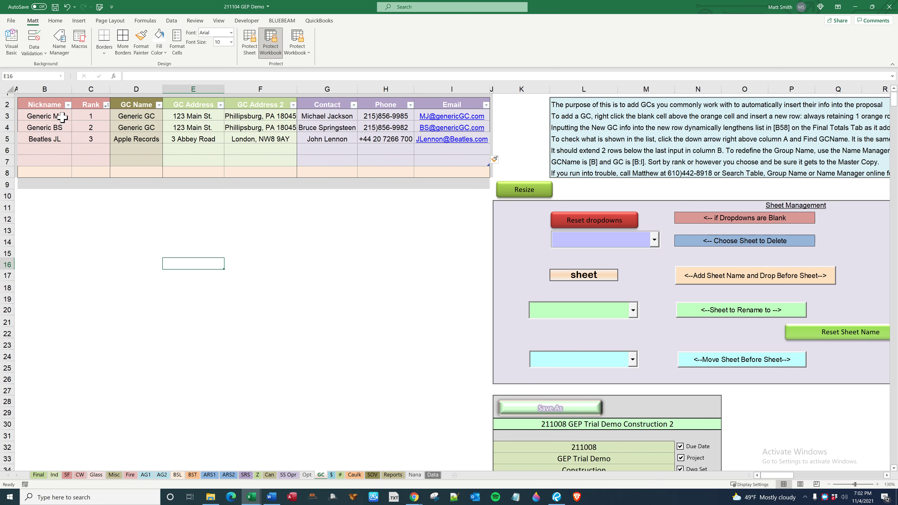
# Confirm GCName now spans B3:B8 by reselecting it and browsing the Name Box list.
pyautogui.moveTo(65, 119); pyautogui.dragTo(65, 173)
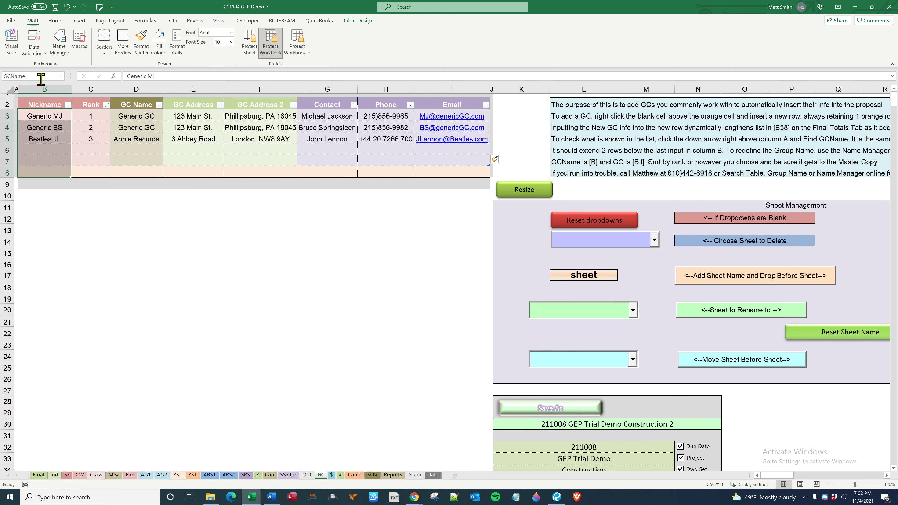
pyautogui.click(117, 164)
pyautogui.click(61, 76)
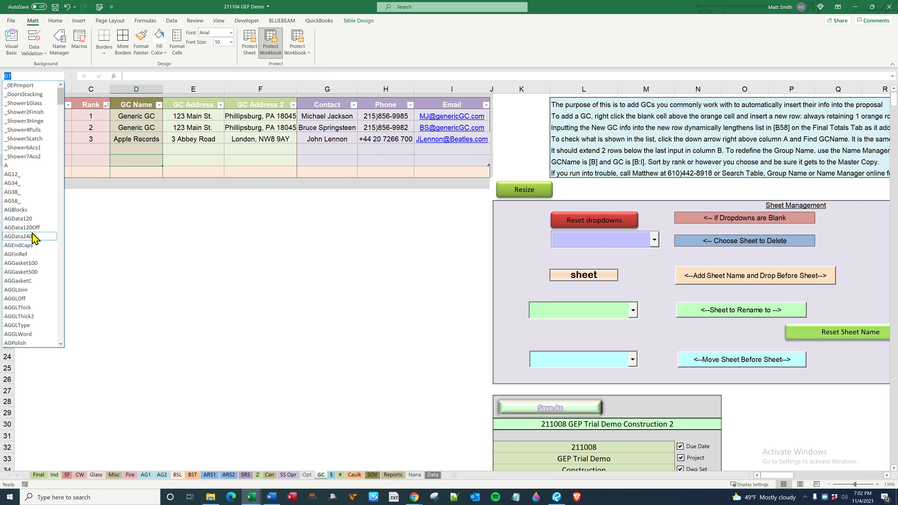
pyautogui.scroll(-5, 49, 237)
pyautogui.scroll(-20, 48, 236)
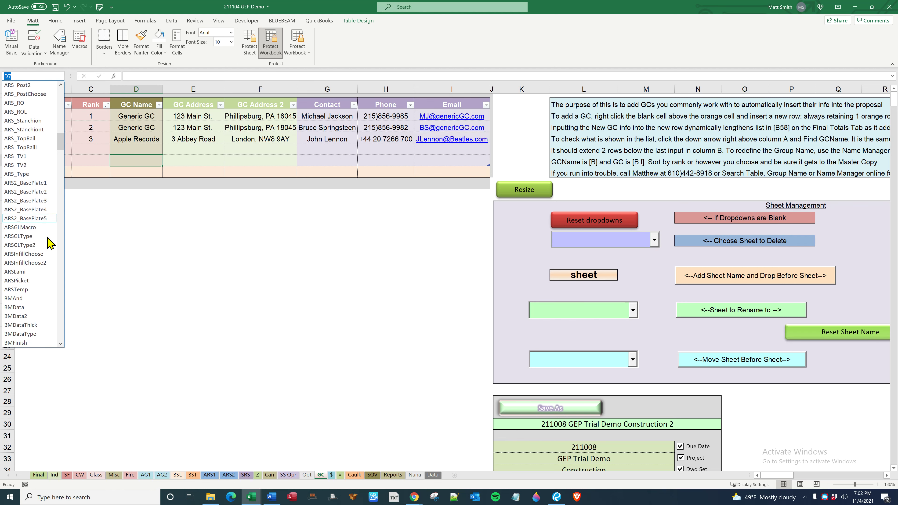
pyautogui.scroll(-10, 25, 244)
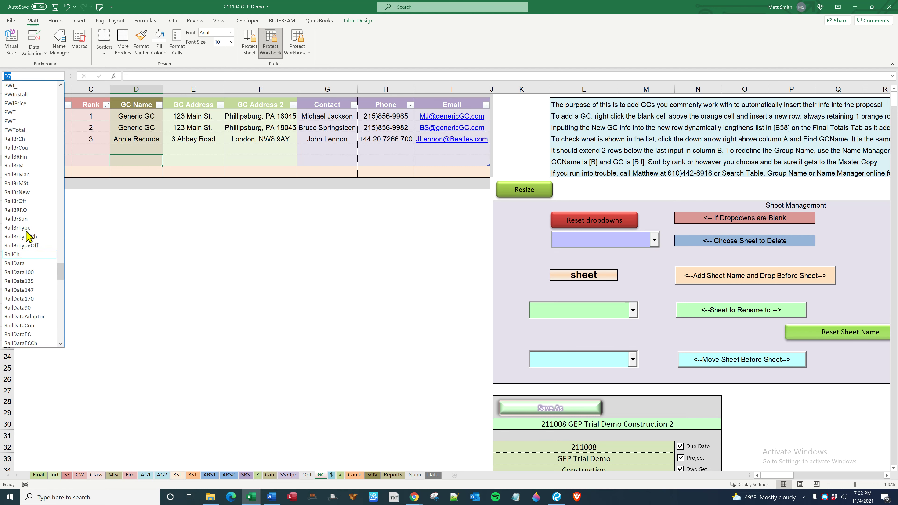
pyautogui.click(197, 246)
pyautogui.moveTo(53, 115); pyautogui.dragTo(51, 172)
pyautogui.click(50, 160)
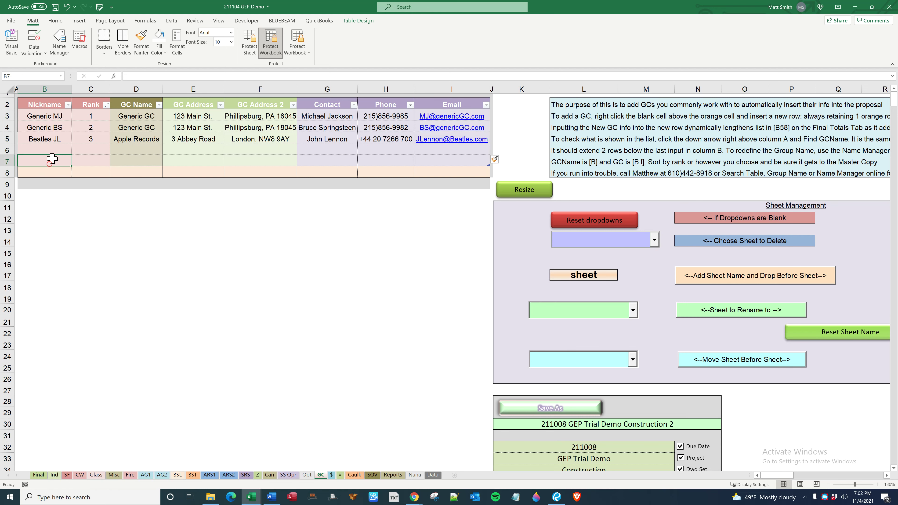
pyautogui.click(52, 149)
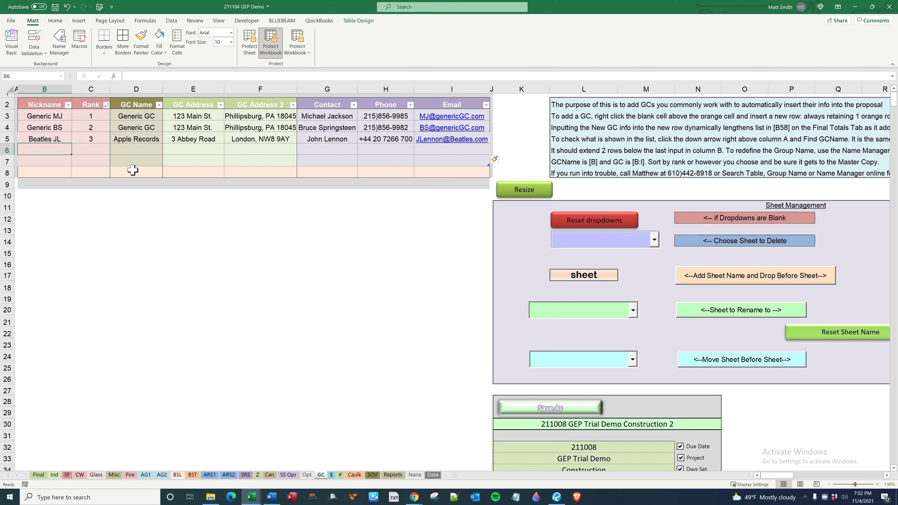
pyautogui.write('dropdown')
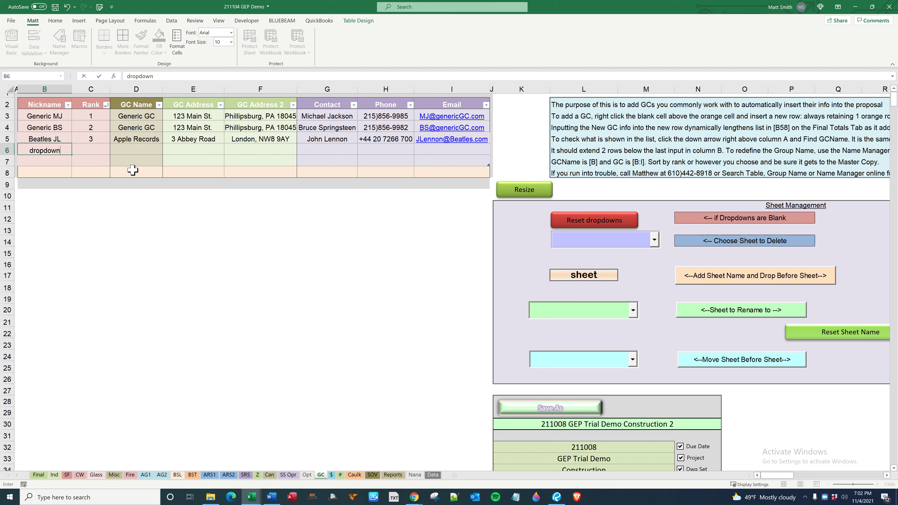
pyautogui.press('Tab')
pyautogui.write('1')
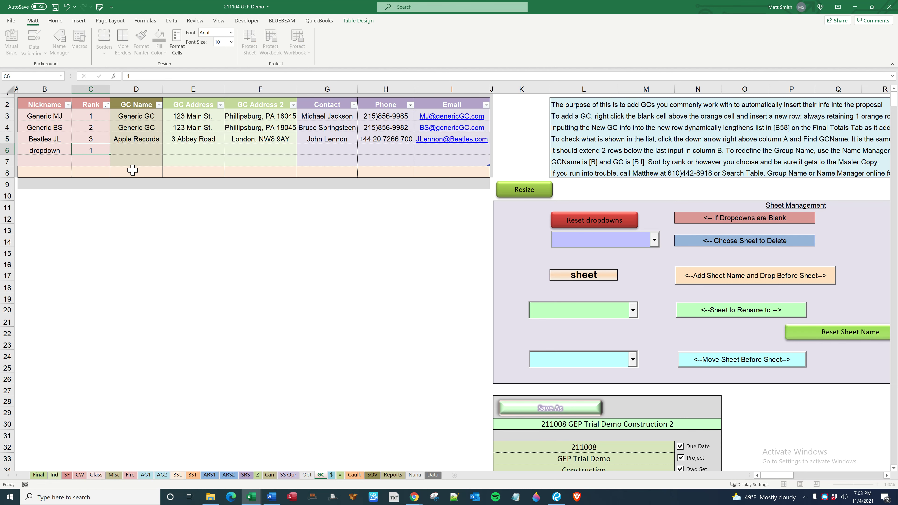
pyautogui.press('Tab')
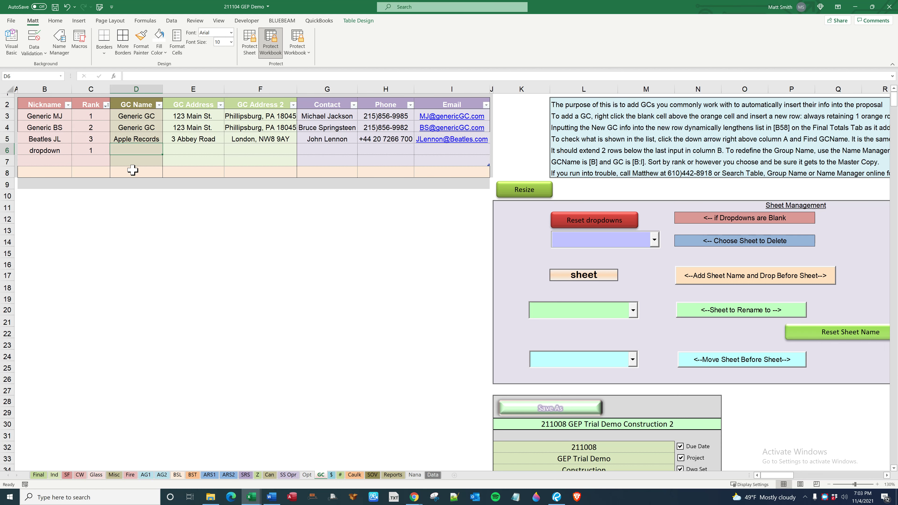
pyautogui.write('gc')
pyautogui.press('Tab')
pyautogui.write('add')
pyautogui.press('Tab')
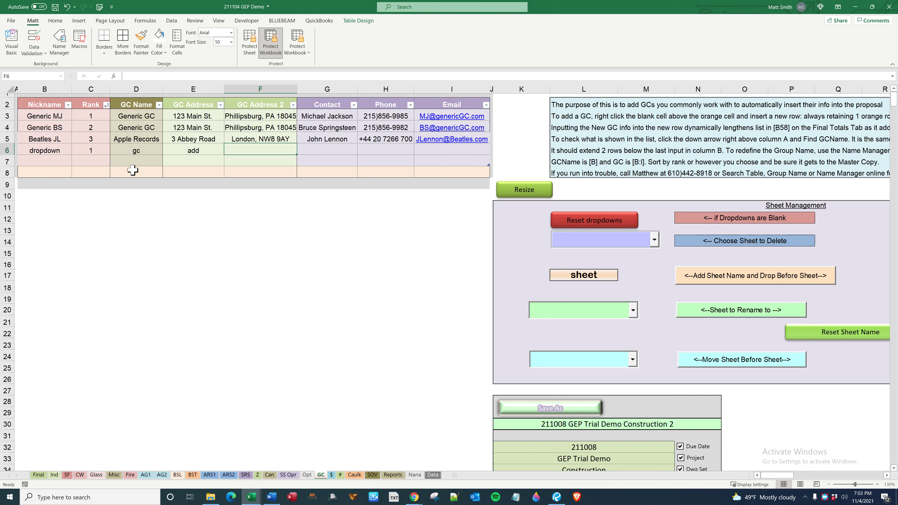
pyautogui.write('add2')
pyautogui.press('Tab')
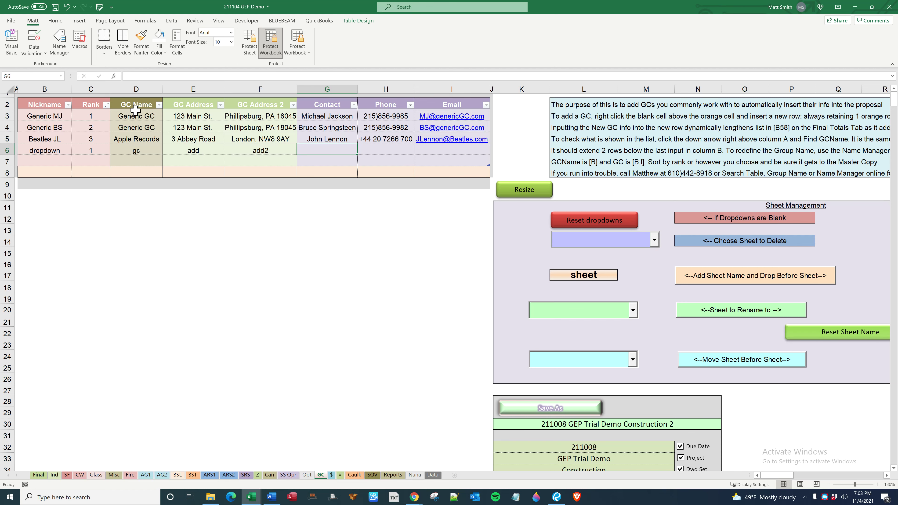
pyautogui.moveTo(136, 107); pyautogui.dragTo(451, 160)
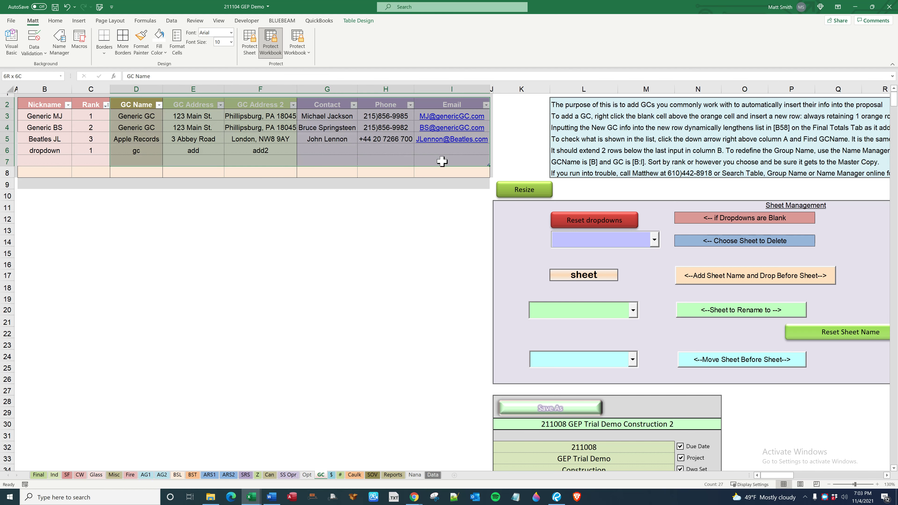
# Sort the GC table by Rank from smallest to largest, moving dropdown to row 4.
pyautogui.click(108, 110)
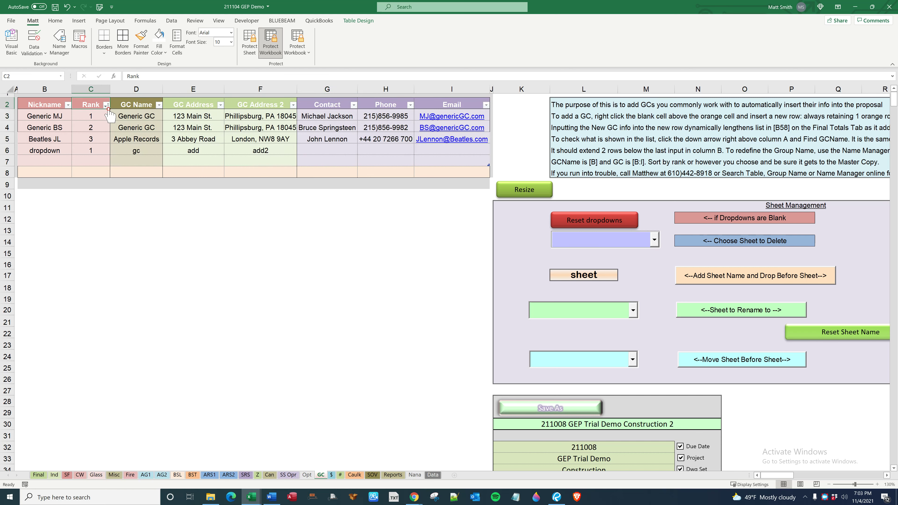
pyautogui.click(106, 106)
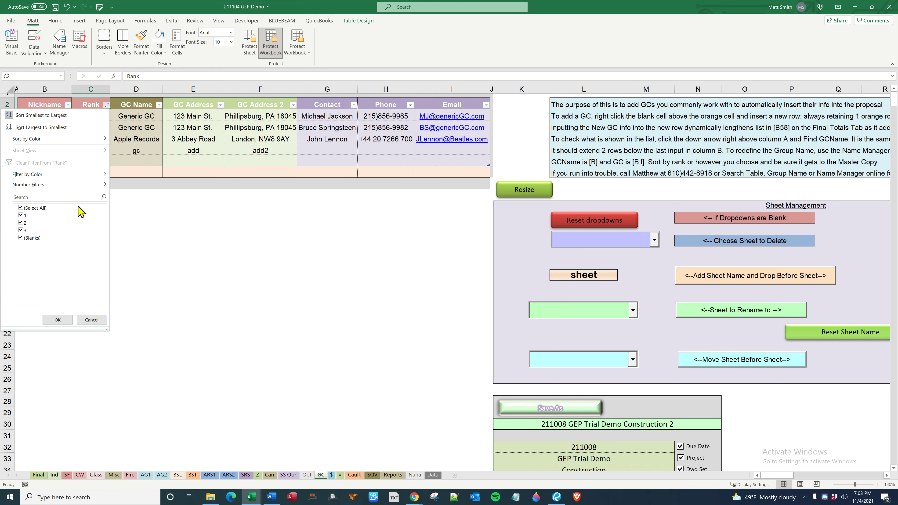
pyautogui.moveTo(80, 140)
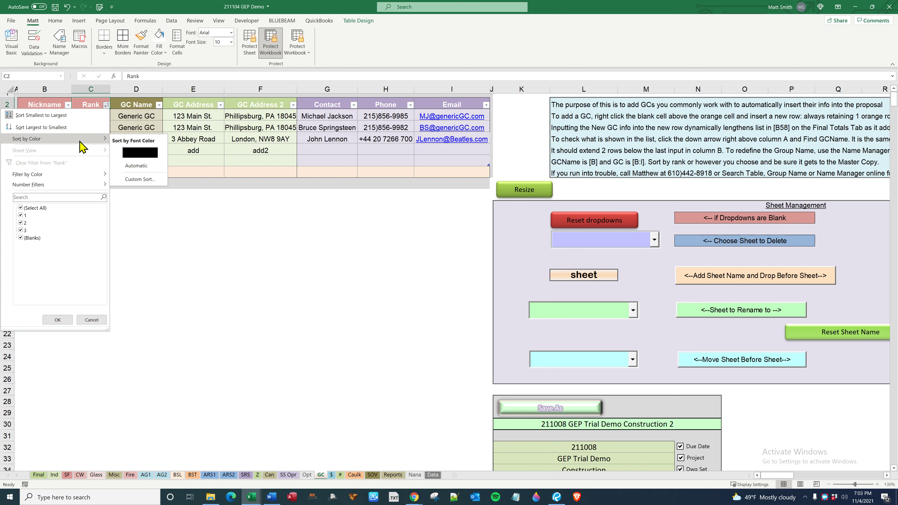
pyautogui.click(63, 116)
pyautogui.click(141, 217)
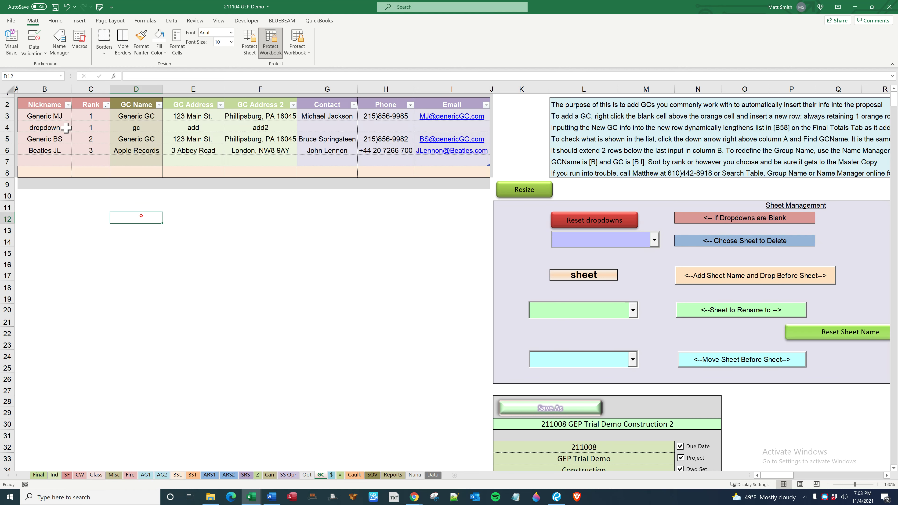
pyautogui.click(62, 127)
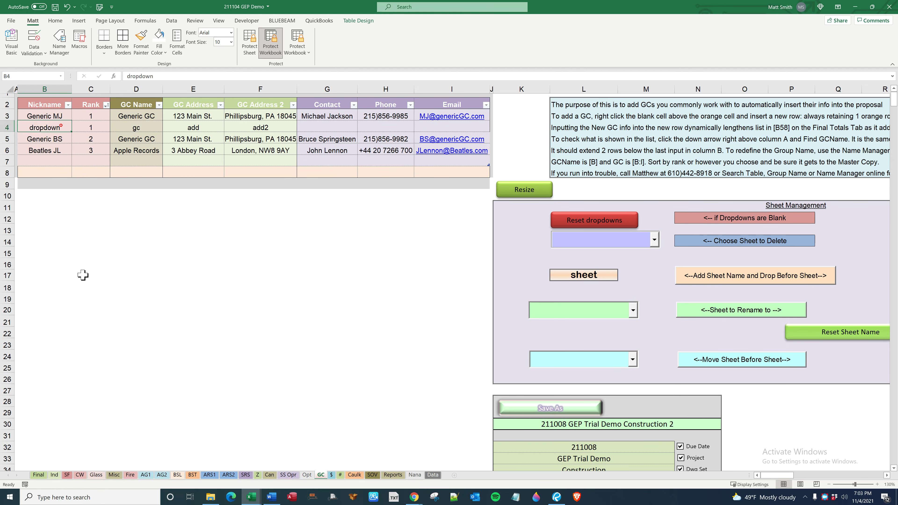
pyautogui.click(39, 475)
# Choose dropdown as the GC nickname in B61, then check project street B66 and city D66.
pyautogui.click(166, 298)
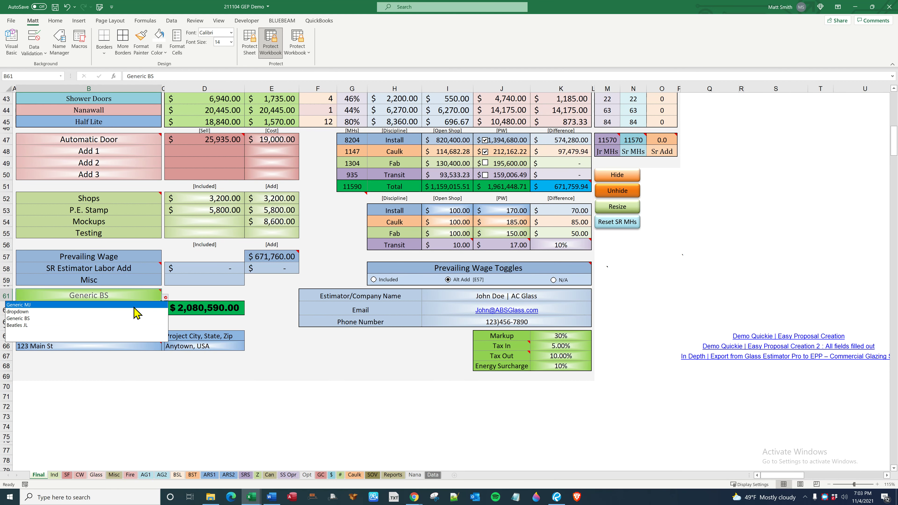
pyautogui.click(136, 311)
pyautogui.click(263, 386)
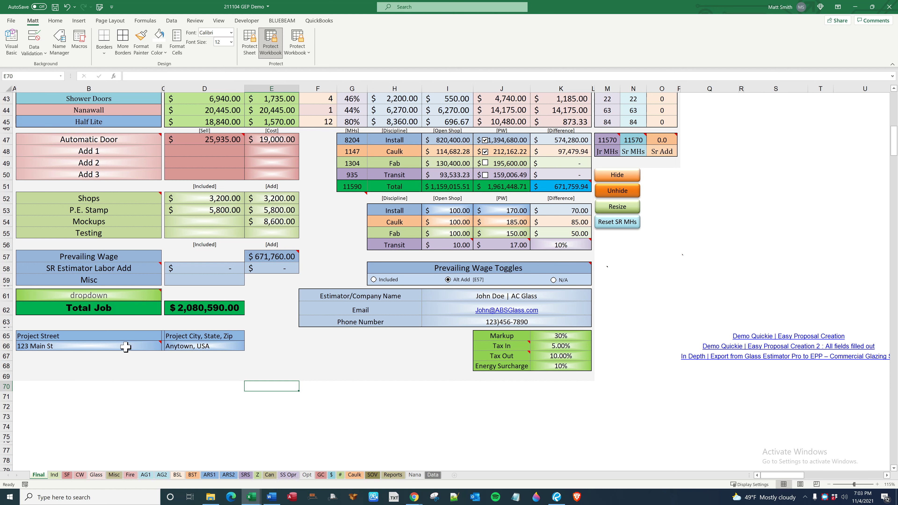
pyautogui.click(86, 346)
pyautogui.click(226, 345)
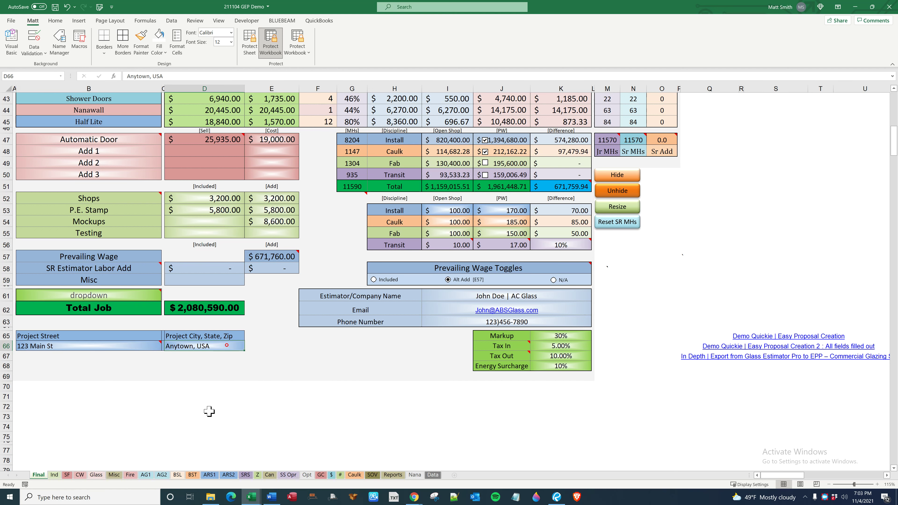
# Check the GEP Trial Demo address block in the Word proposal.
pyautogui.click(272, 498)
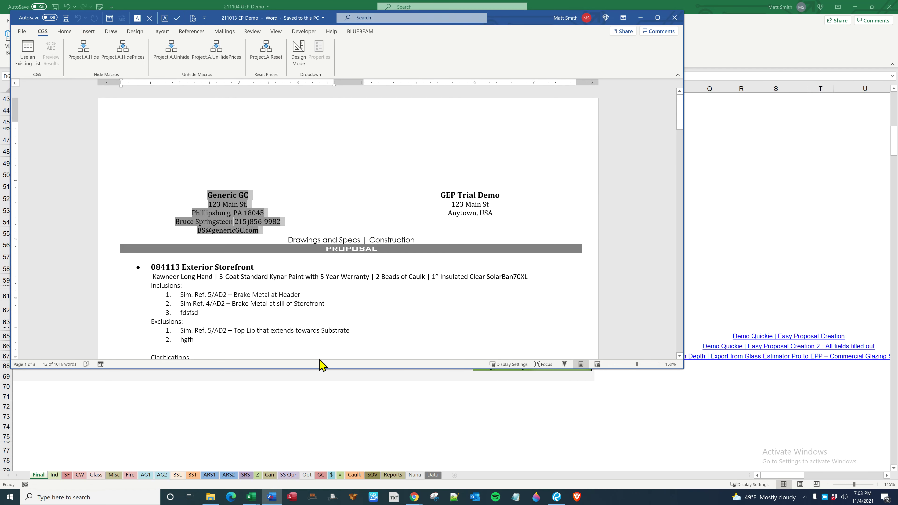
pyautogui.click(486, 208)
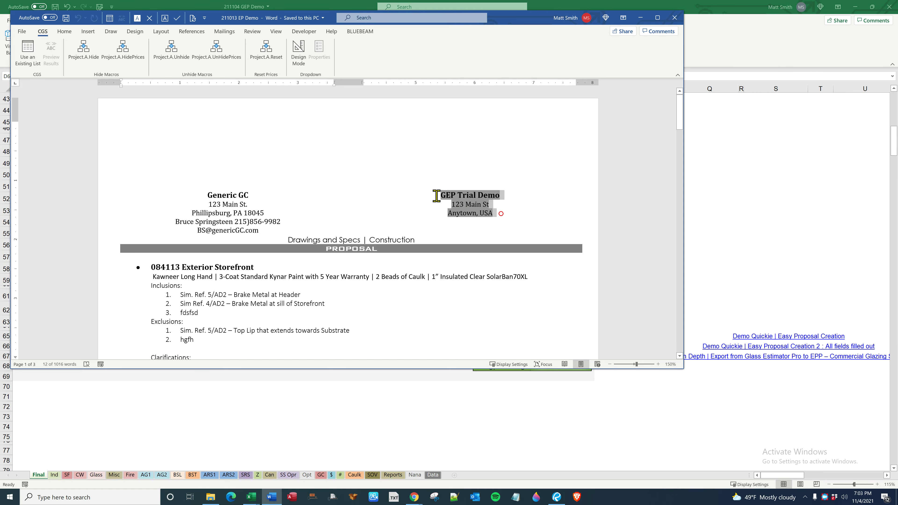
pyautogui.click(472, 194)
# Review the GEP Trial Demo project name, due date and Construction cells on the Final sheet.
pyautogui.hotkey('alt', 'Tab')
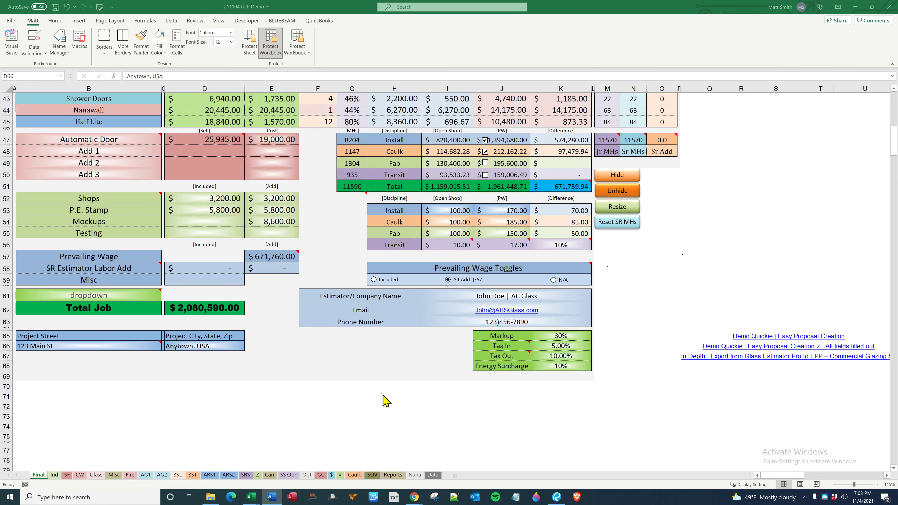
pyautogui.scroll(13, 291, 347)
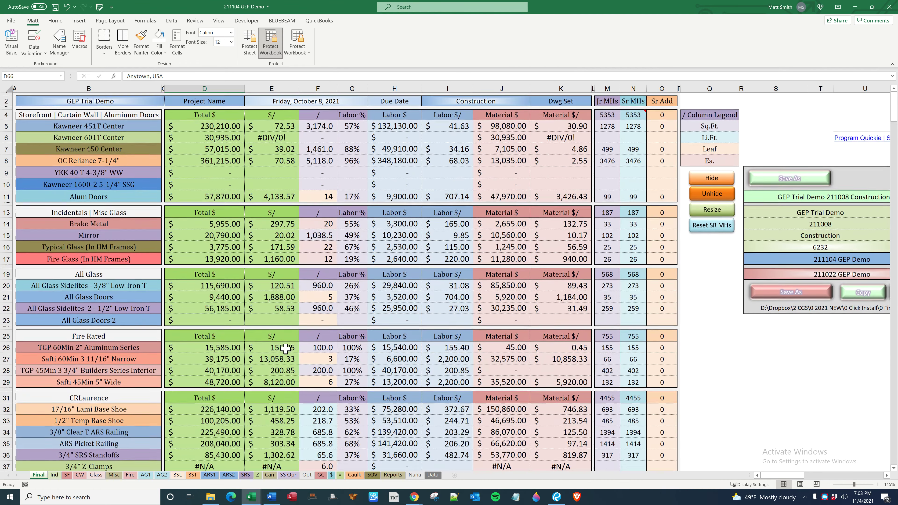
pyautogui.click(133, 102)
pyautogui.click(353, 102)
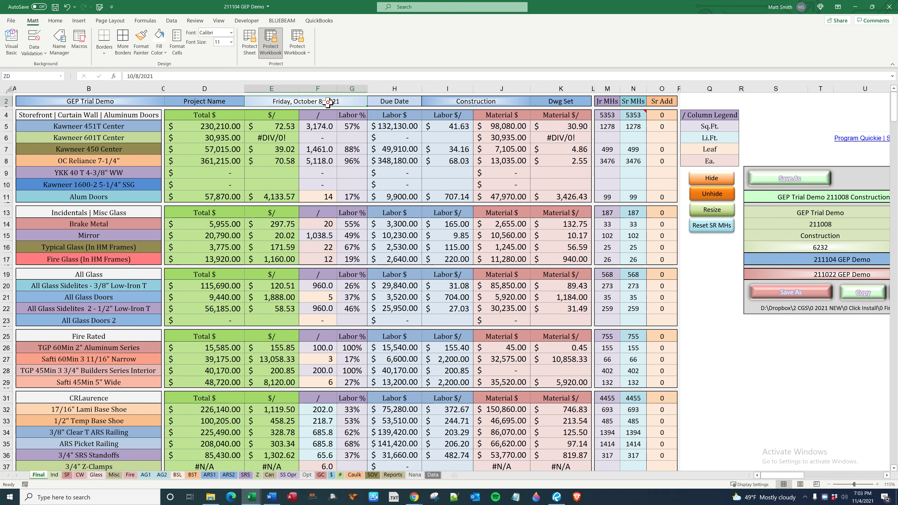
pyautogui.click(504, 101)
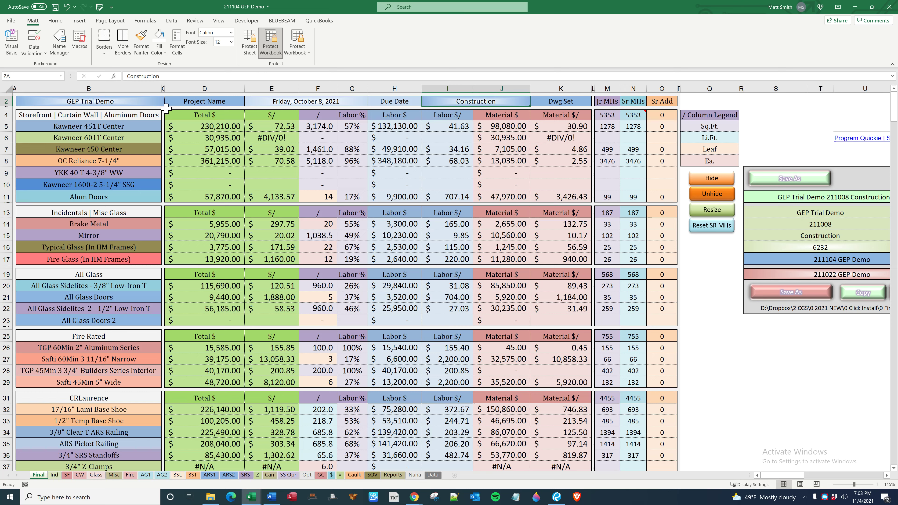
pyautogui.click(125, 102)
pyautogui.click(329, 100)
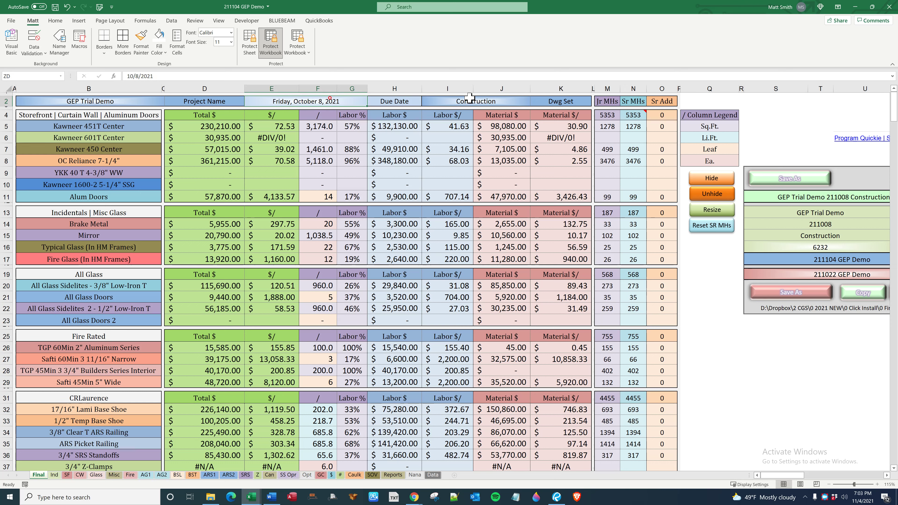
pyautogui.click(470, 100)
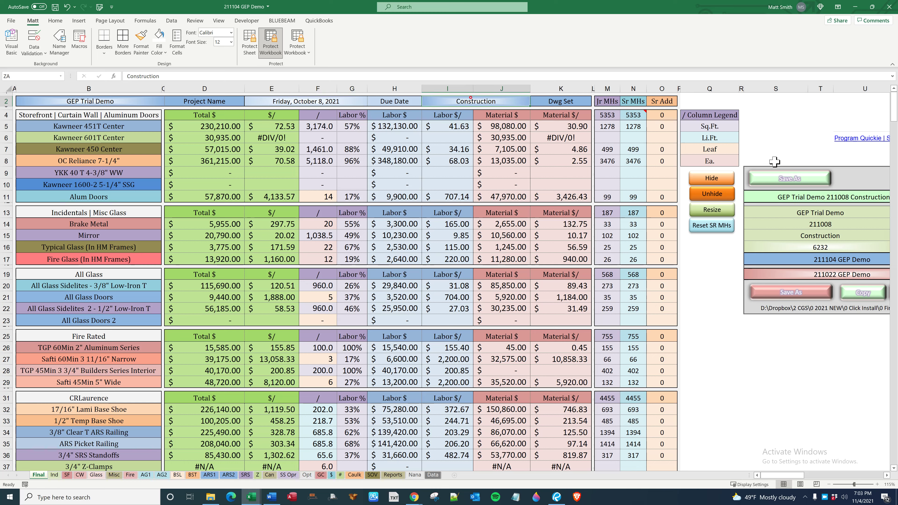
# Scroll the Final sheet right until the Save As filename panel is fully visible.
pyautogui.click(887, 475)
pyautogui.click(887, 475)
pyautogui.click(887, 475)
pyautogui.click(887, 475)
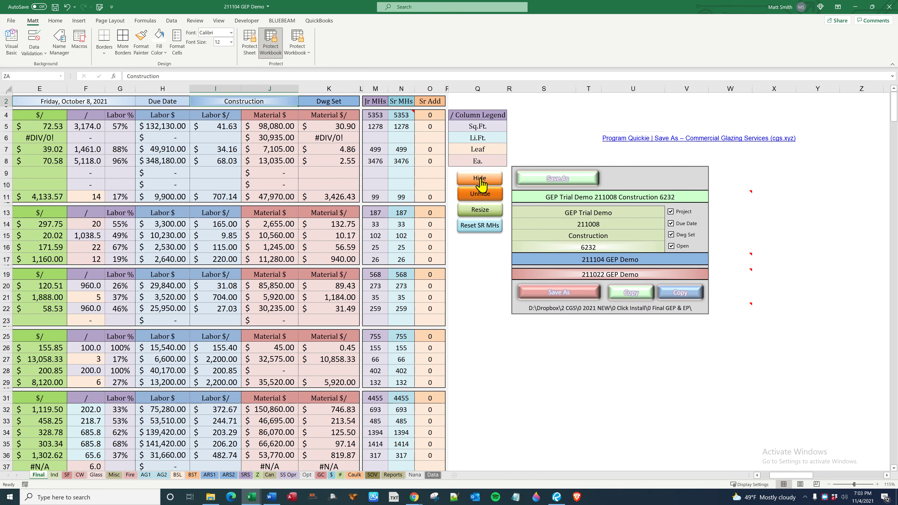
pyautogui.click(488, 225)
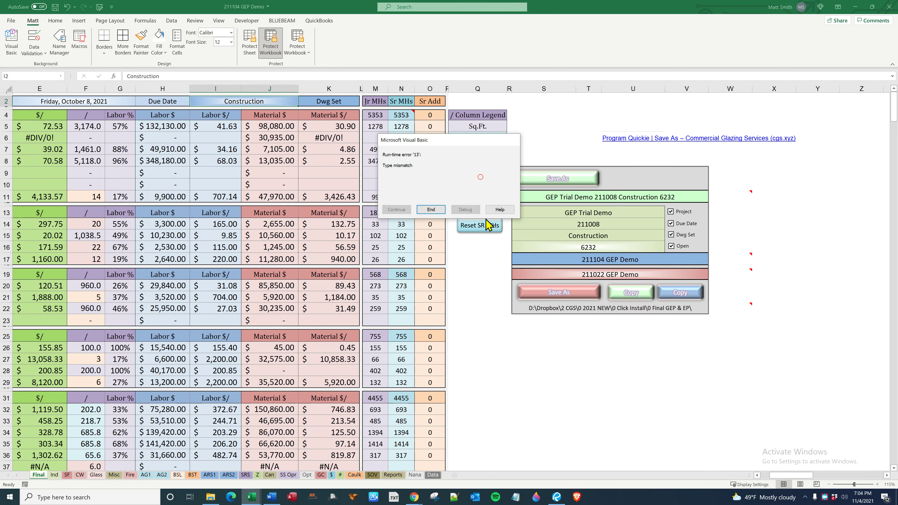
pyautogui.click(437, 213)
pyautogui.click(488, 272)
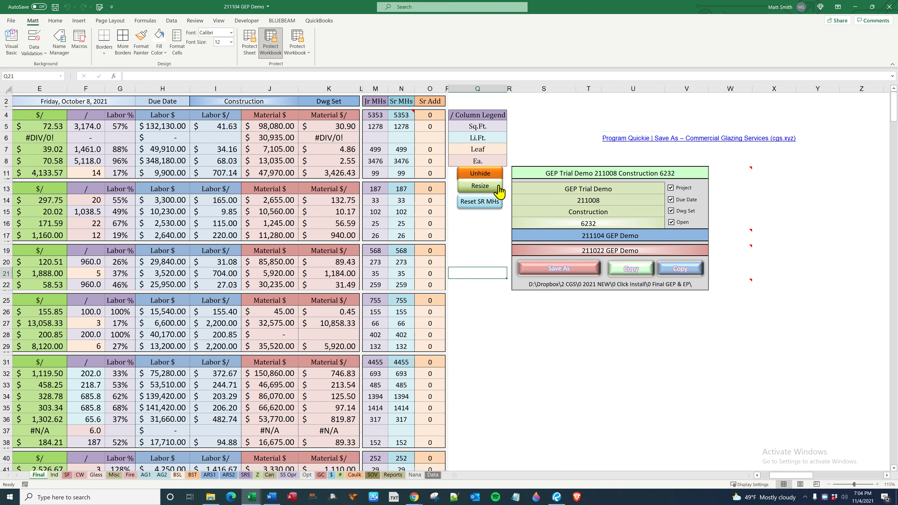
pyautogui.click(479, 174)
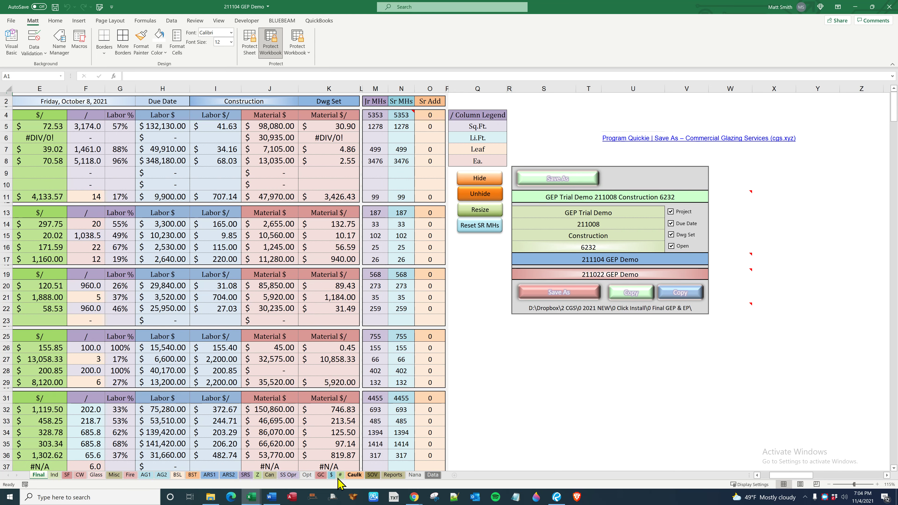
pyautogui.click(320, 475)
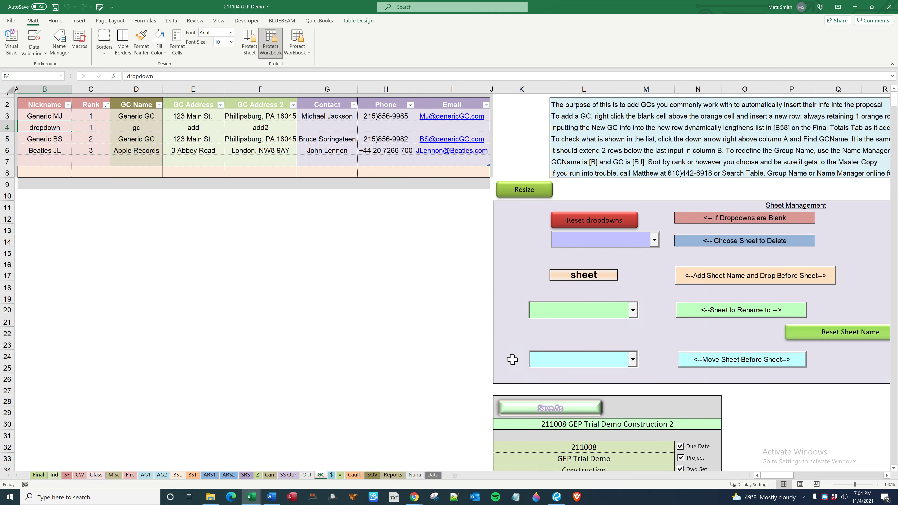
pyautogui.scroll(-5, 509, 360)
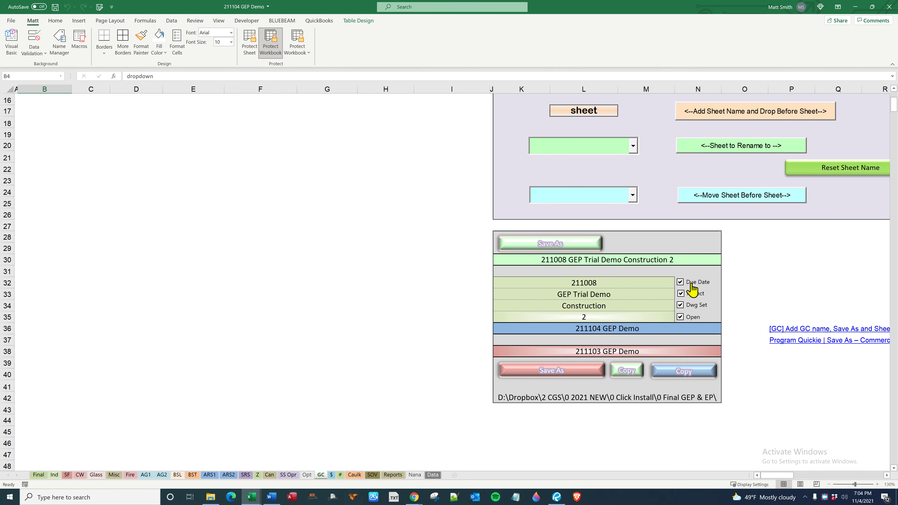
pyautogui.click(628, 284)
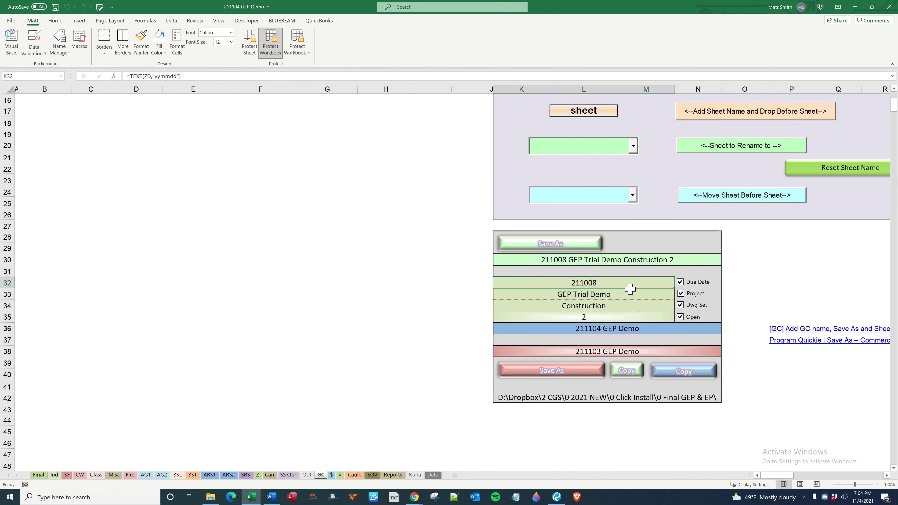
pyautogui.click(629, 293)
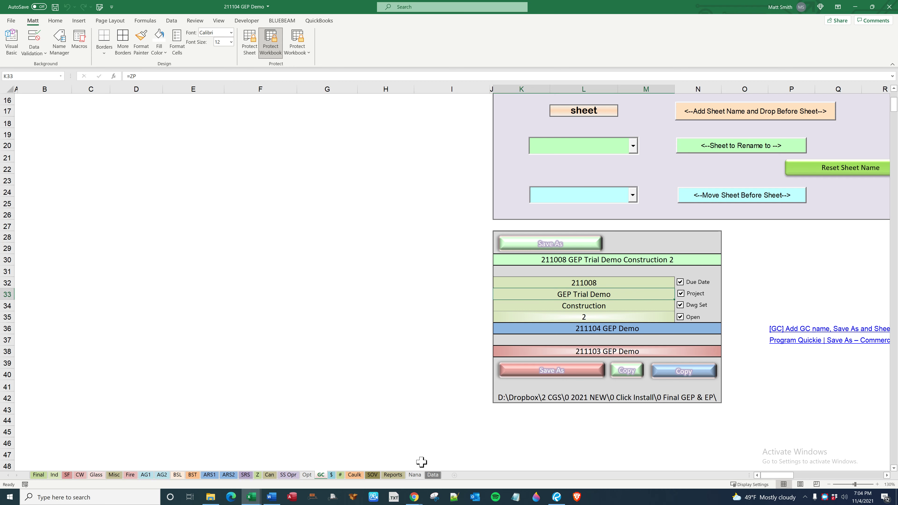
# Rename the project in cell B2 to 'dfxgd'.
pyautogui.click(40, 476)
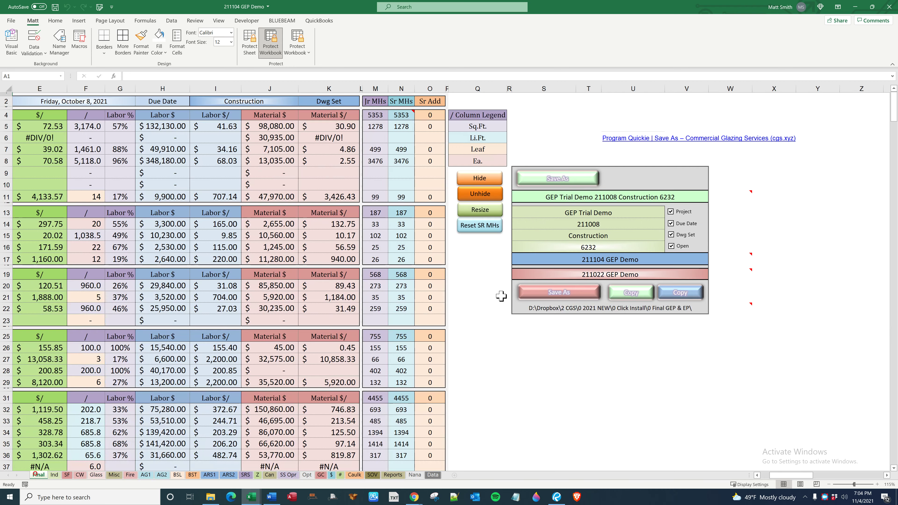
pyautogui.click(640, 212)
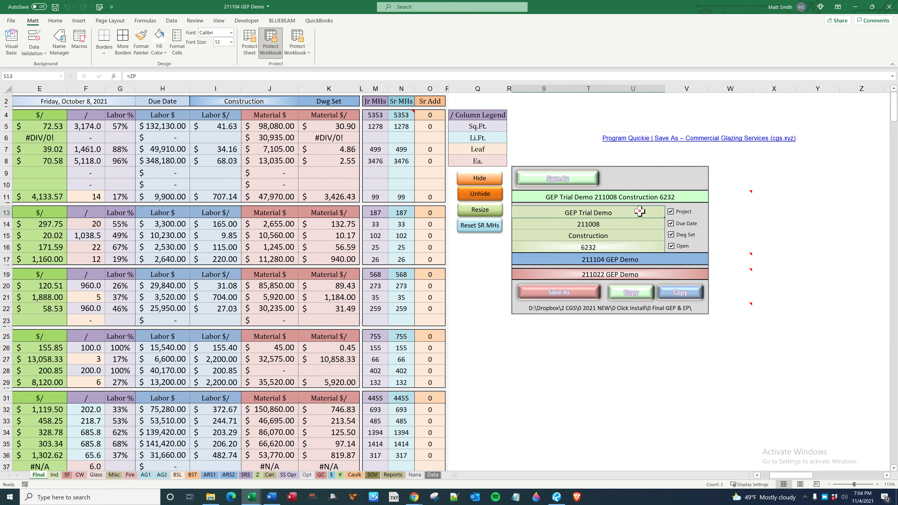
pyautogui.click(638, 223)
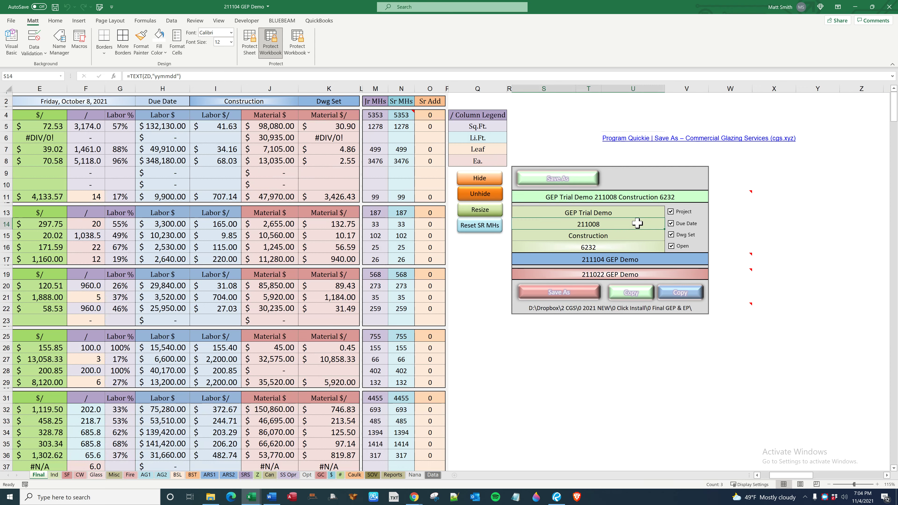
pyautogui.click(92, 105)
pyautogui.press('Home')
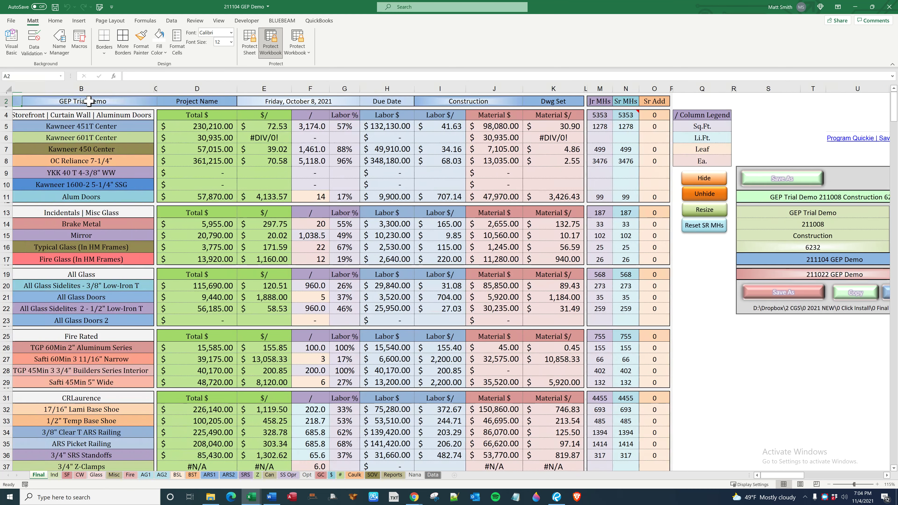
pyautogui.click(89, 101)
pyautogui.write('dfxgd')
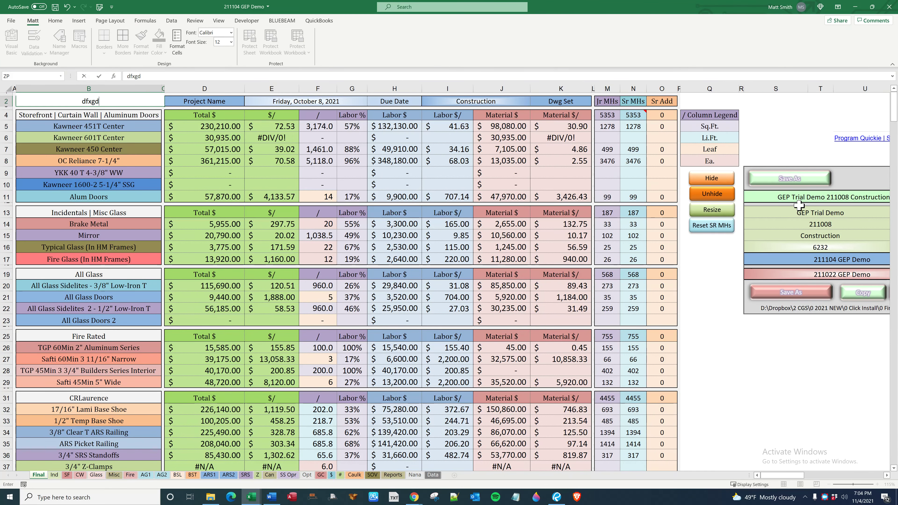
pyautogui.click(838, 214)
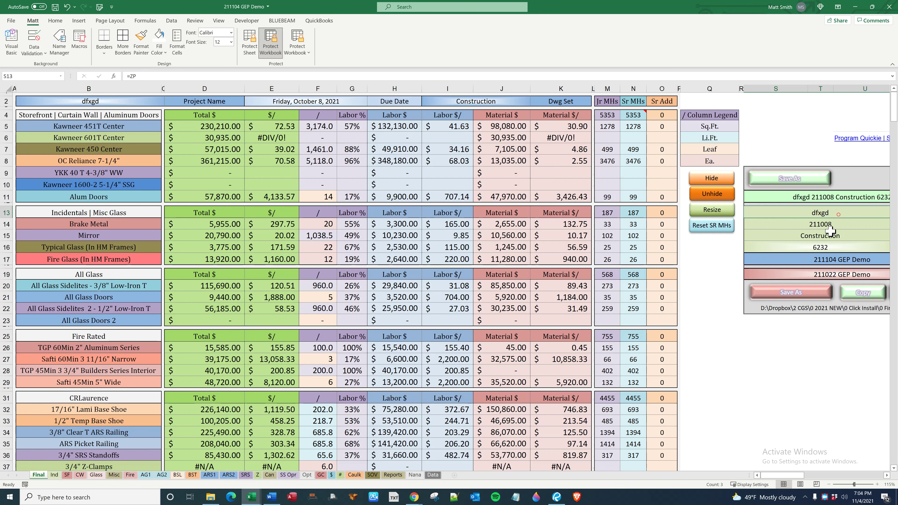
# Change the estimate date to November 4, 2021, giving date code 211104.
pyautogui.click(316, 103)
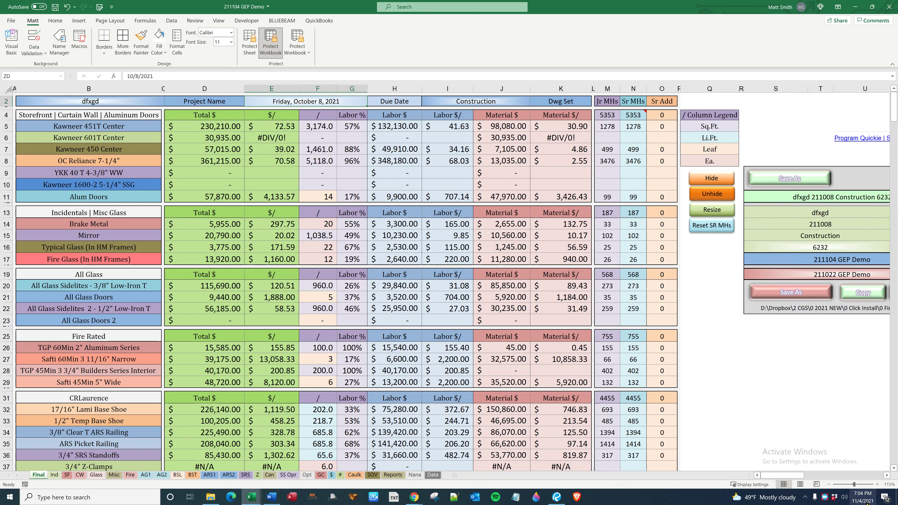
pyautogui.write('11/4')
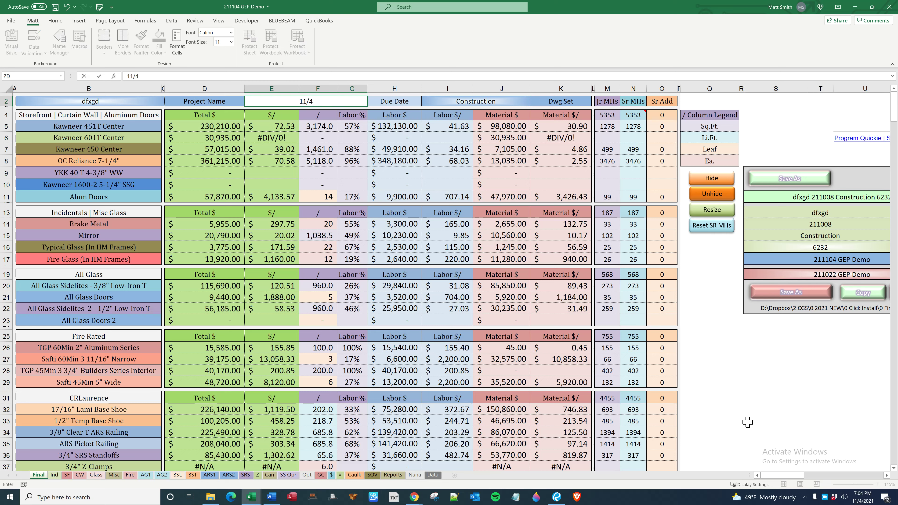
pyautogui.press('Return')
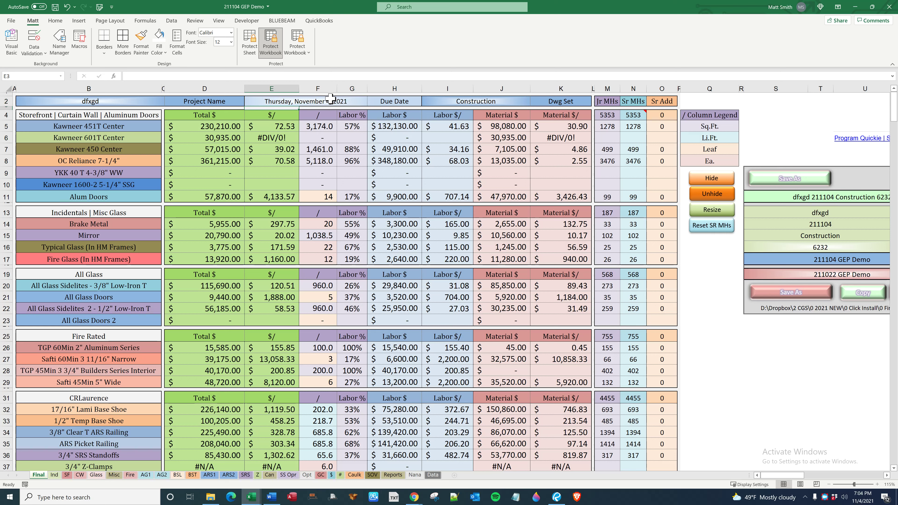
pyautogui.click(833, 224)
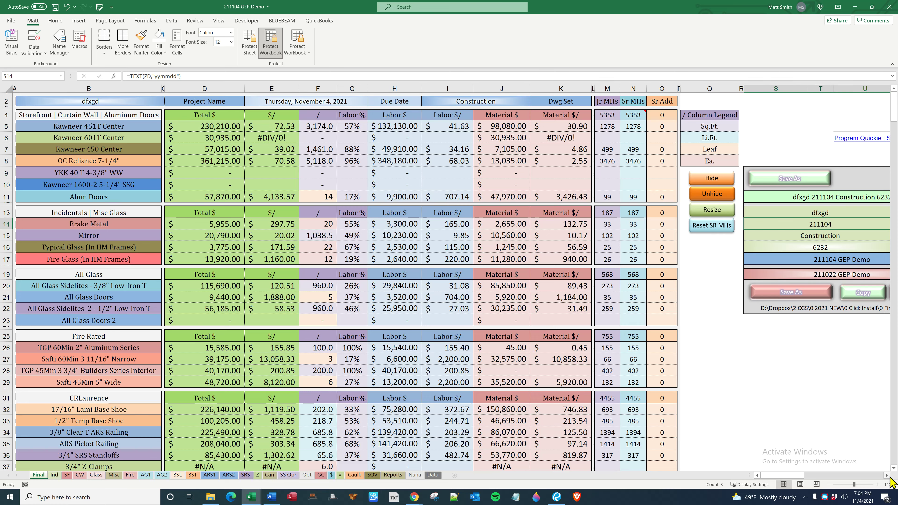
pyautogui.hscroll(4, 891, 481)
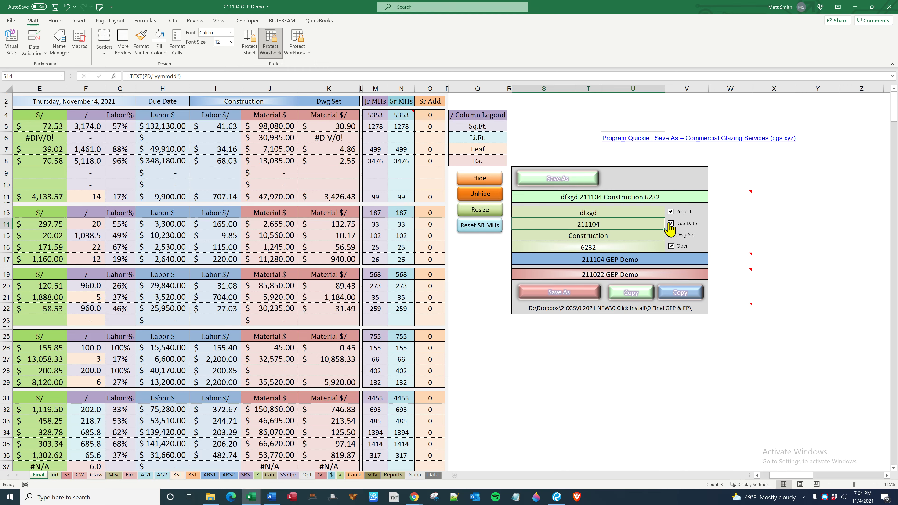
# Untick Project and Dwg Set and replace 6232 with 'fdsg', making the name 211104 fdsg.
pyautogui.click(671, 213)
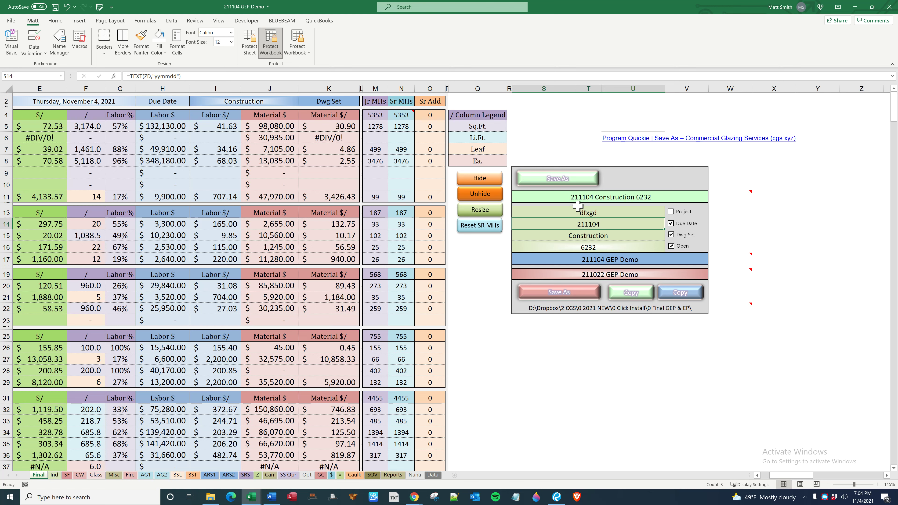
pyautogui.click(627, 197)
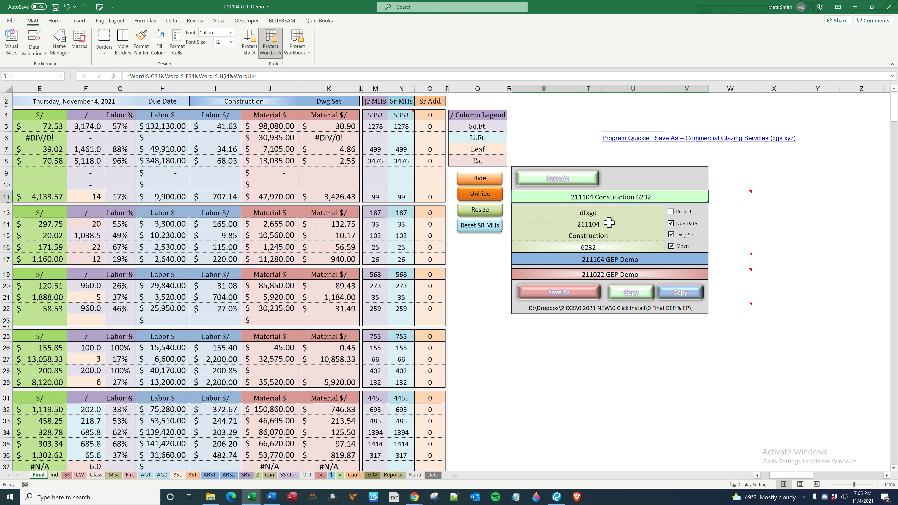
pyautogui.click(672, 235)
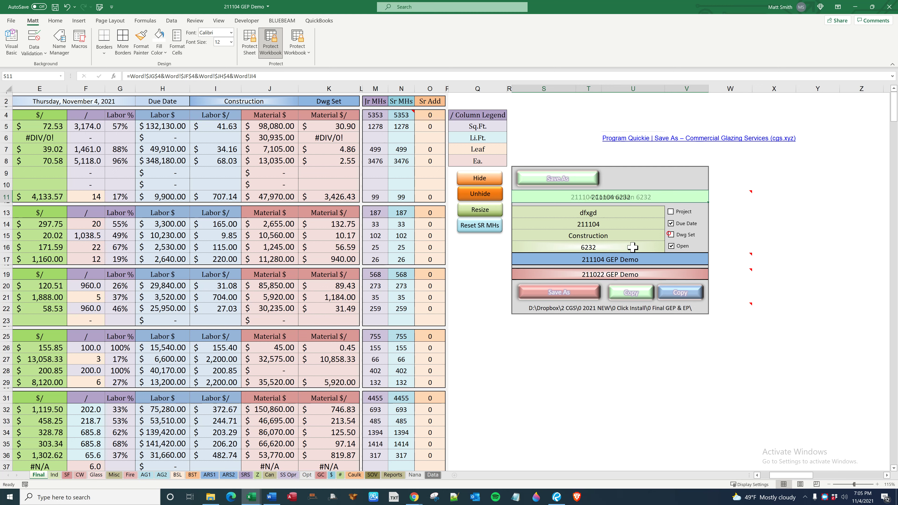
pyautogui.click(612, 251)
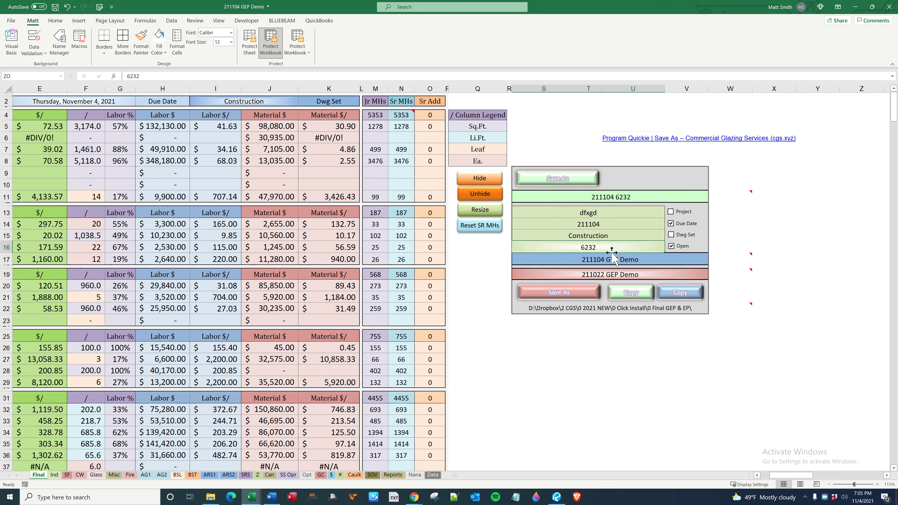
pyautogui.write('fdsg')
pyautogui.press('Return')
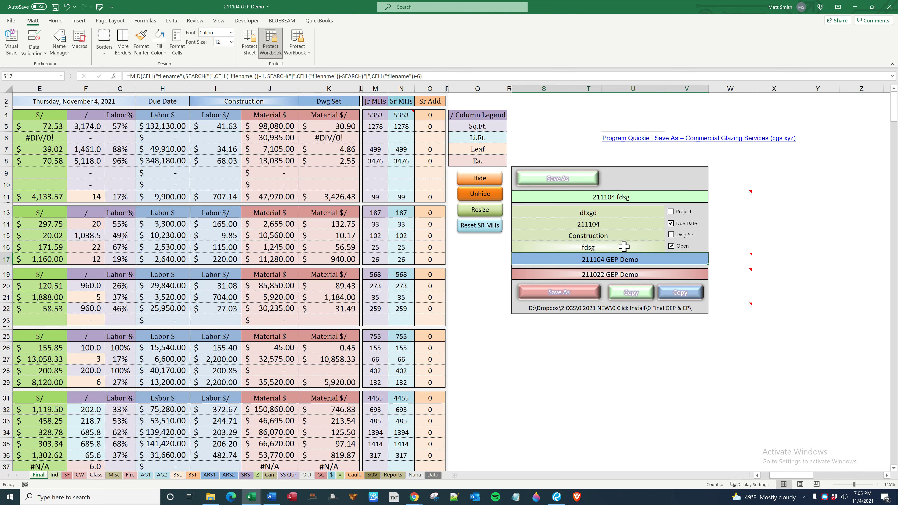
pyautogui.click(614, 248)
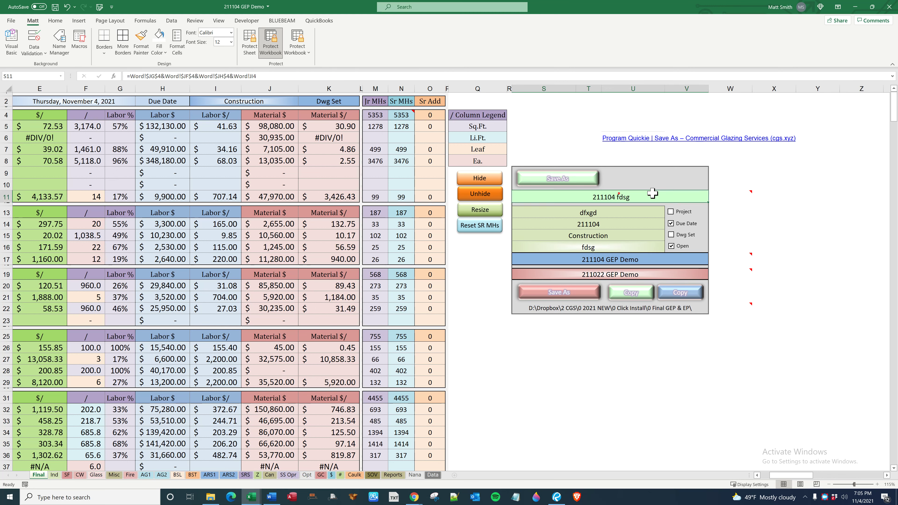
# Save As under the combined filename and confirm the folder dialog.
pyautogui.click(615, 197)
pyautogui.click(582, 180)
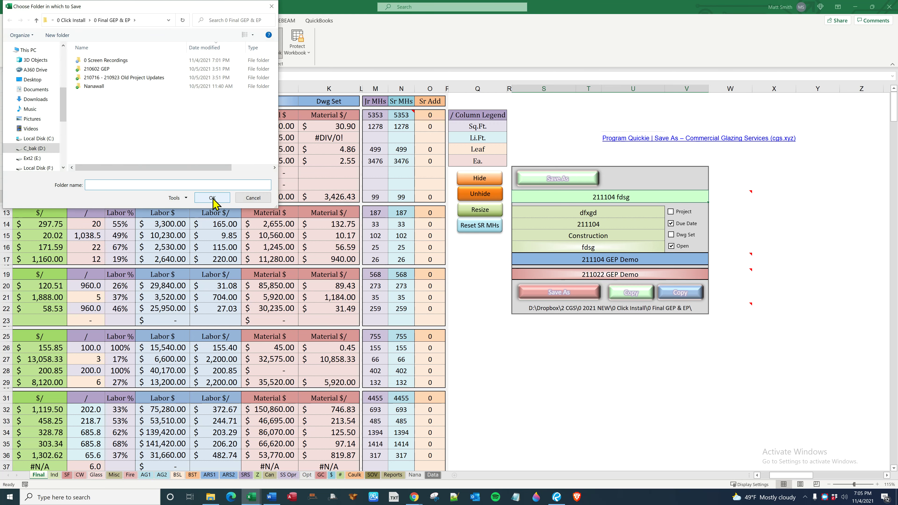
pyautogui.click(253, 199)
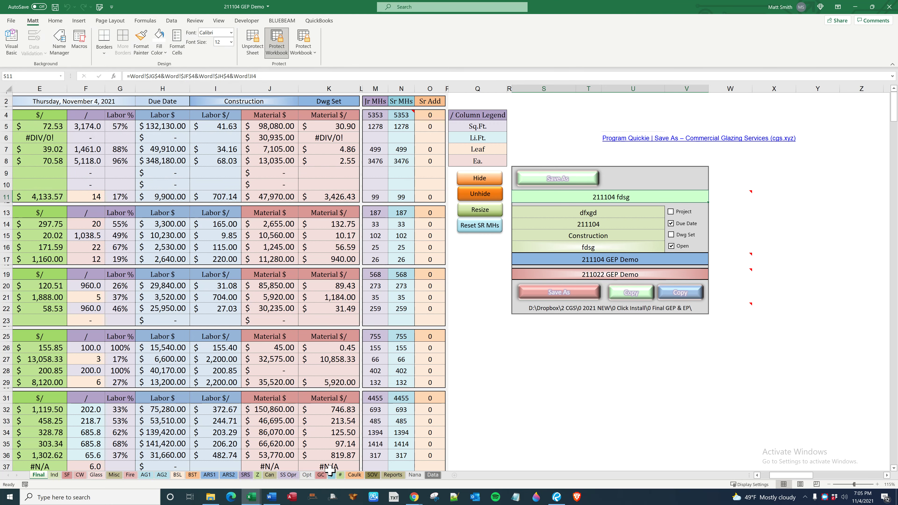
pyautogui.click(320, 475)
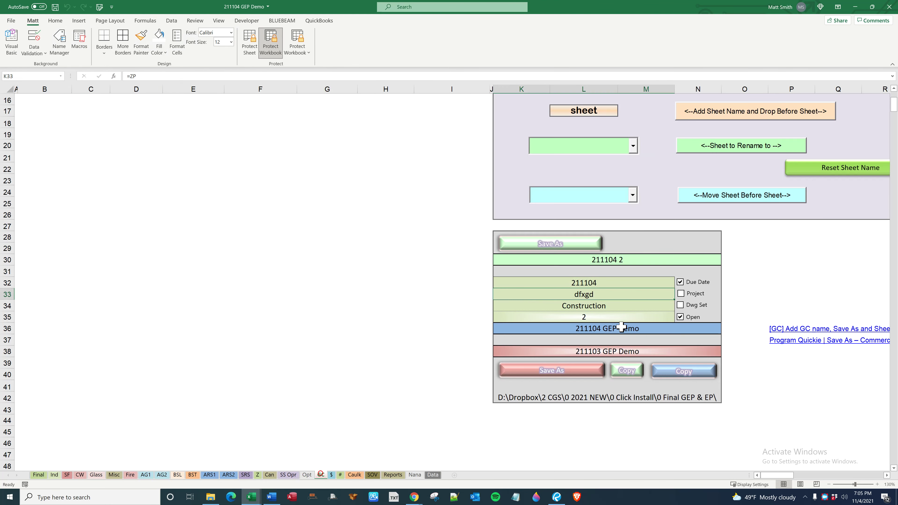
# Toggle the Project and Dwg Set checkboxes on GC and inspect the workbook-name and folder formulas.
pyautogui.click(626, 259)
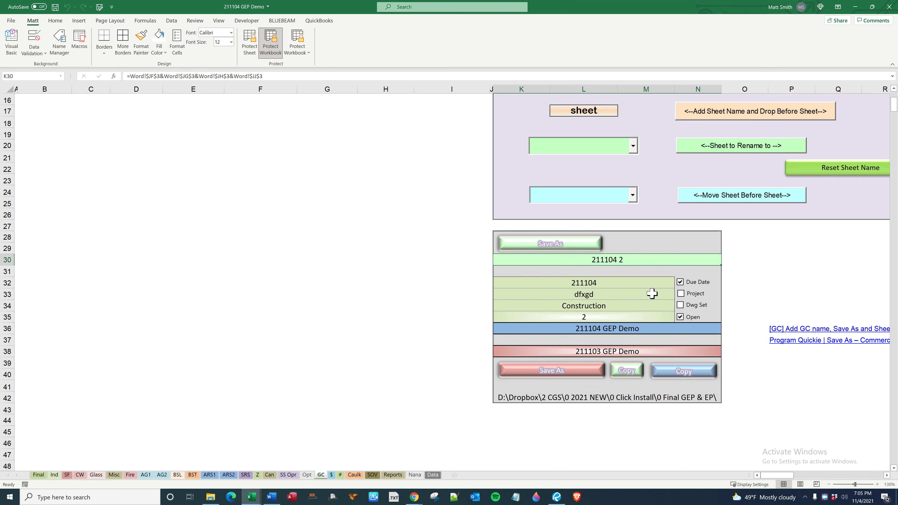
pyautogui.click(683, 298)
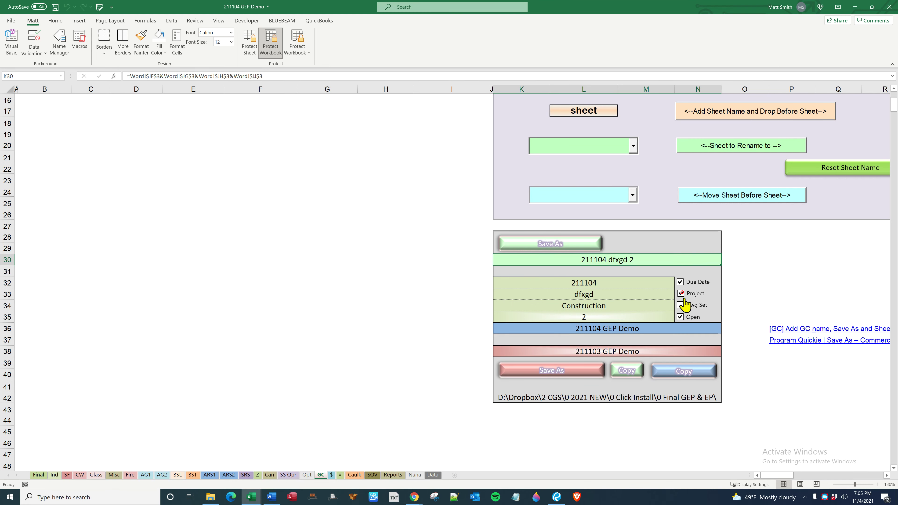
pyautogui.click(680, 305)
pyautogui.click(682, 296)
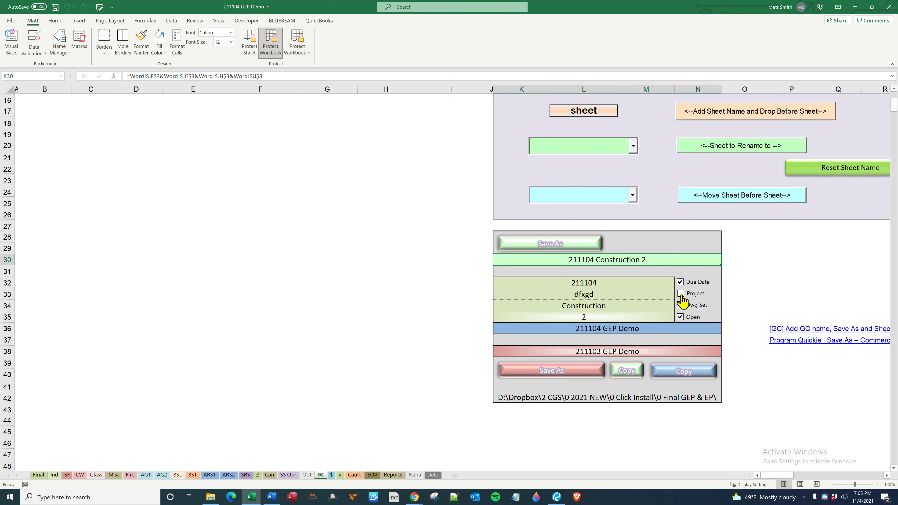
pyautogui.click(599, 329)
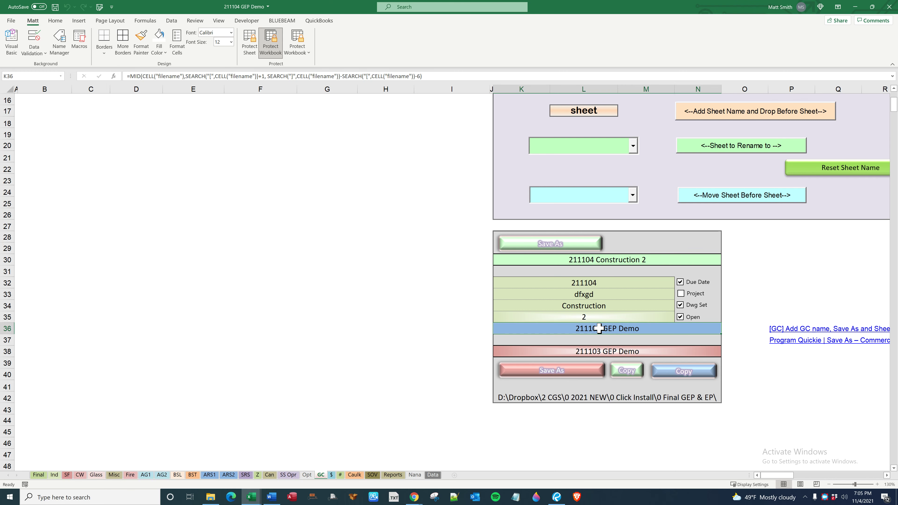
pyautogui.click(574, 397)
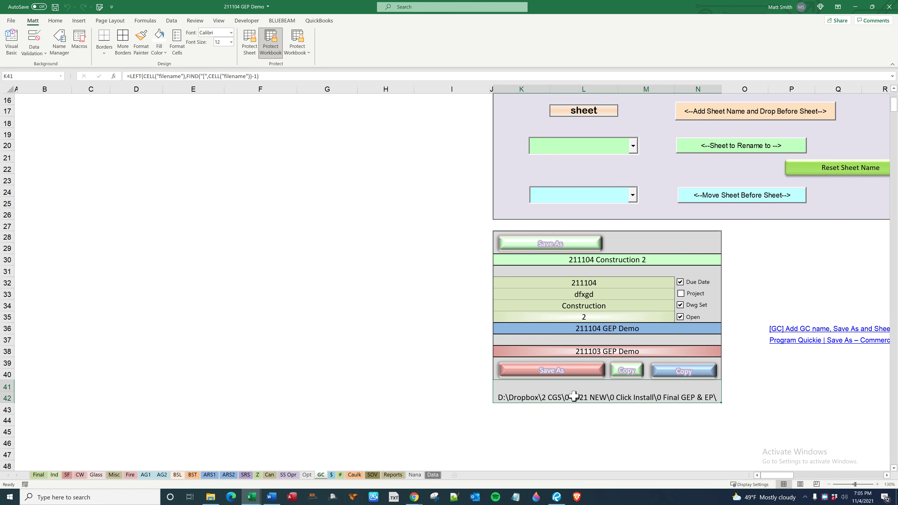
# Overwrite the old 211103 GEP Demo name with 'sdfgh', try saving, then cancel the folder dialog.
pyautogui.click(587, 351)
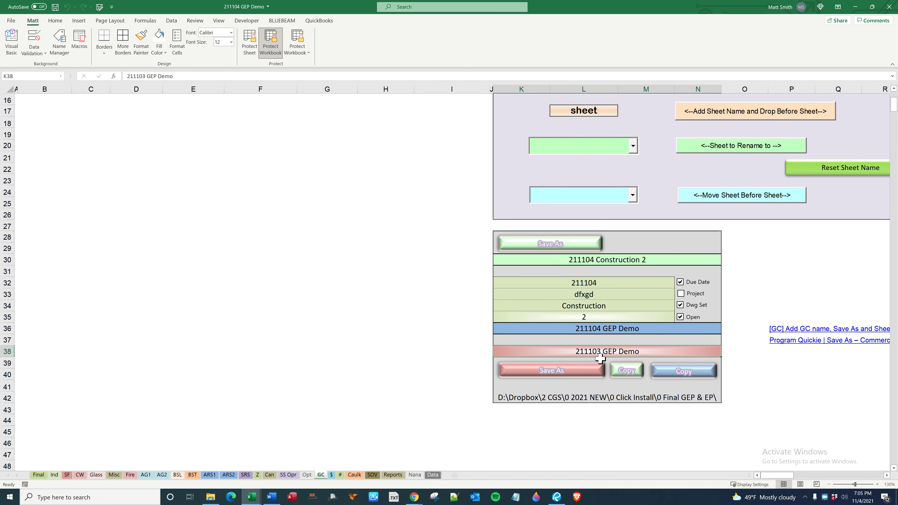
pyautogui.write('sdfgh')
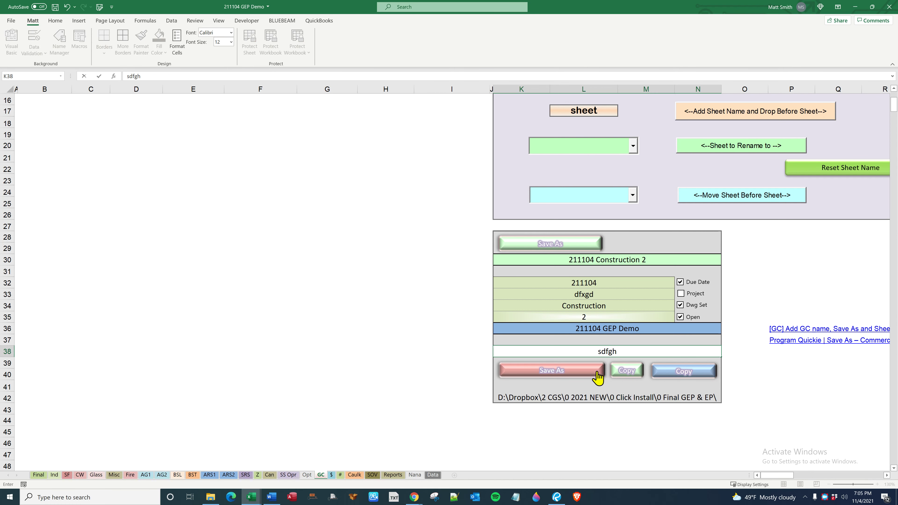
pyautogui.press('Return')
pyautogui.click(581, 377)
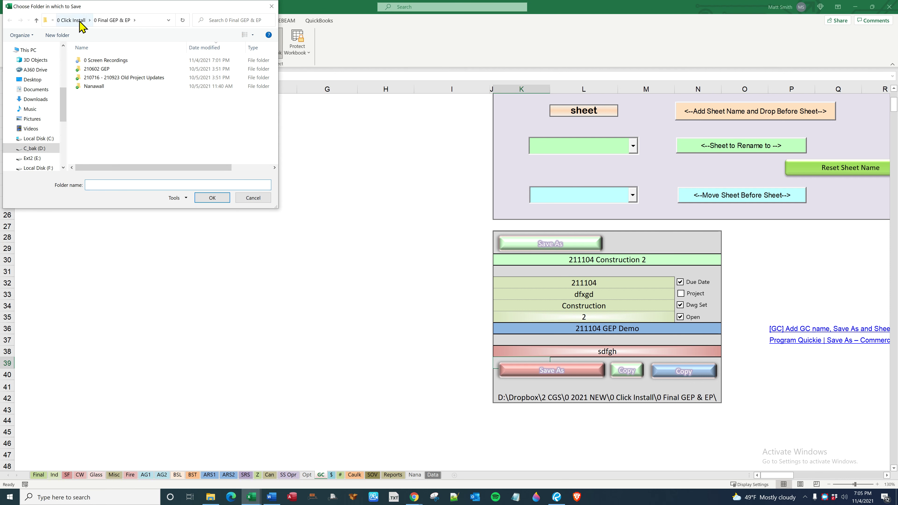
pyautogui.click(72, 20)
pyautogui.click(253, 198)
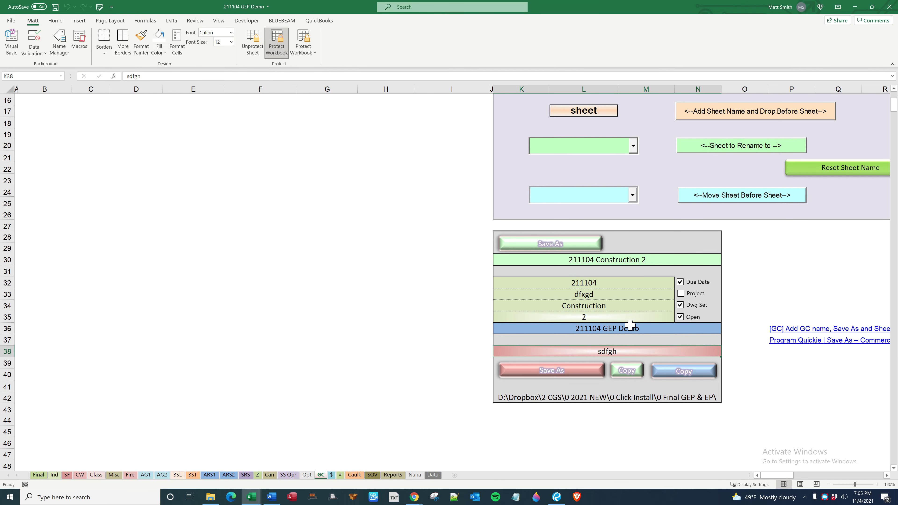
pyautogui.click(621, 328)
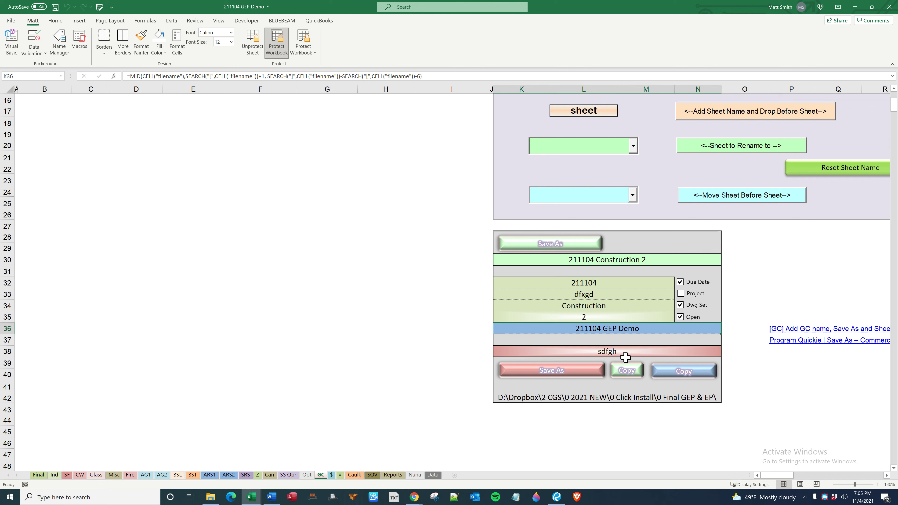
pyautogui.click(670, 377)
# Copy the current workbook name into K38, then overwrite it with 211104 Construction 2.
pyautogui.click(581, 353)
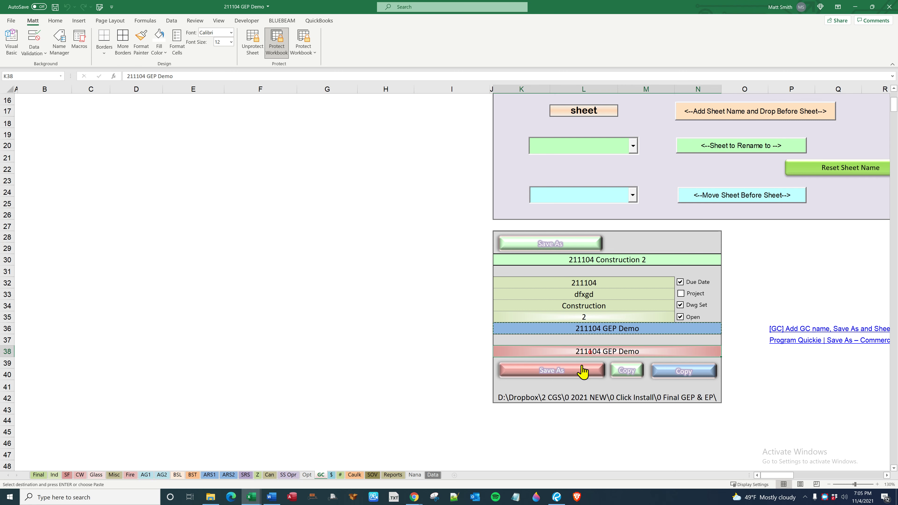
pyautogui.click(622, 261)
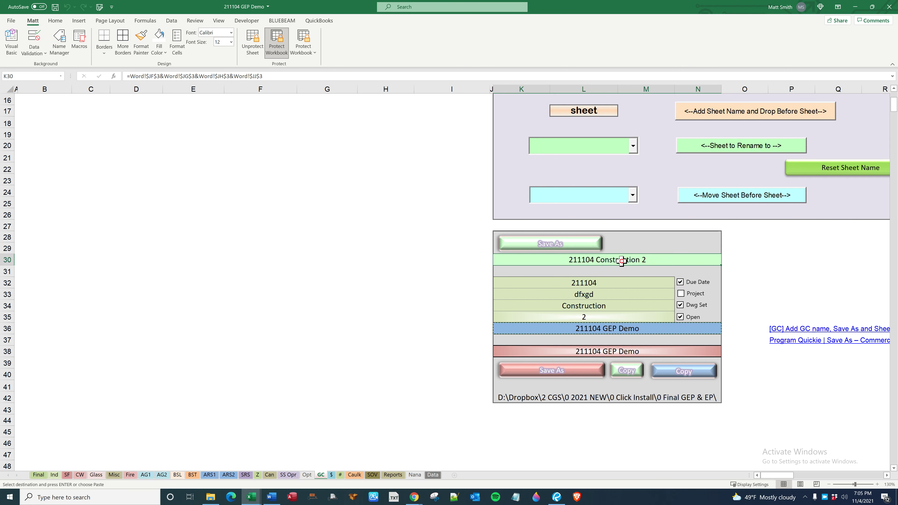
pyautogui.click(627, 371)
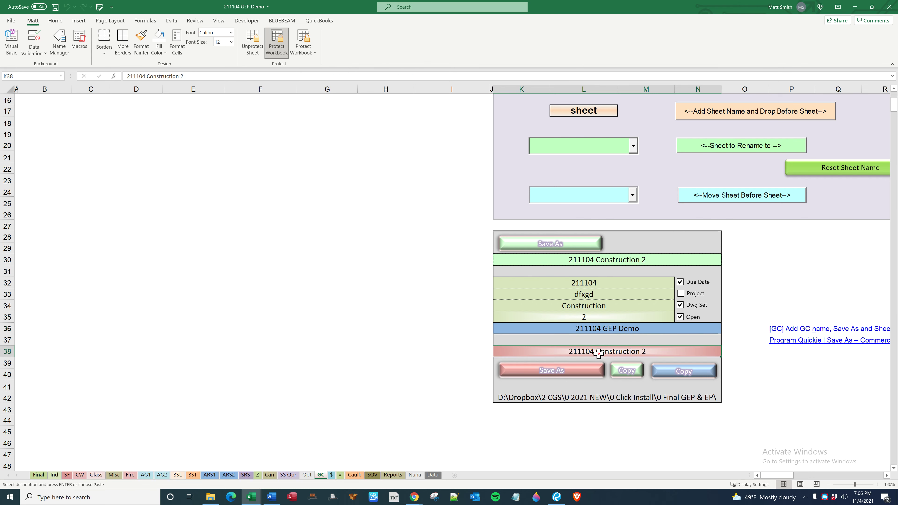
pyautogui.click(601, 329)
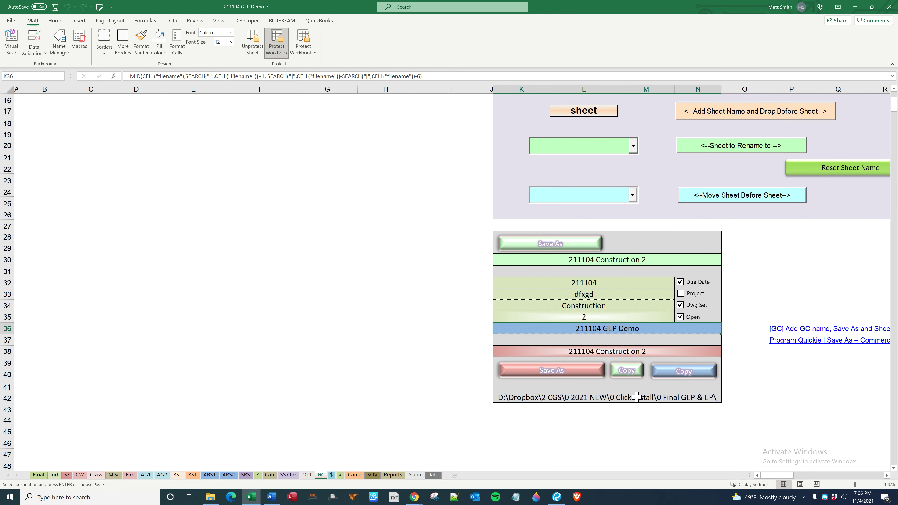
pyautogui.click(744, 386)
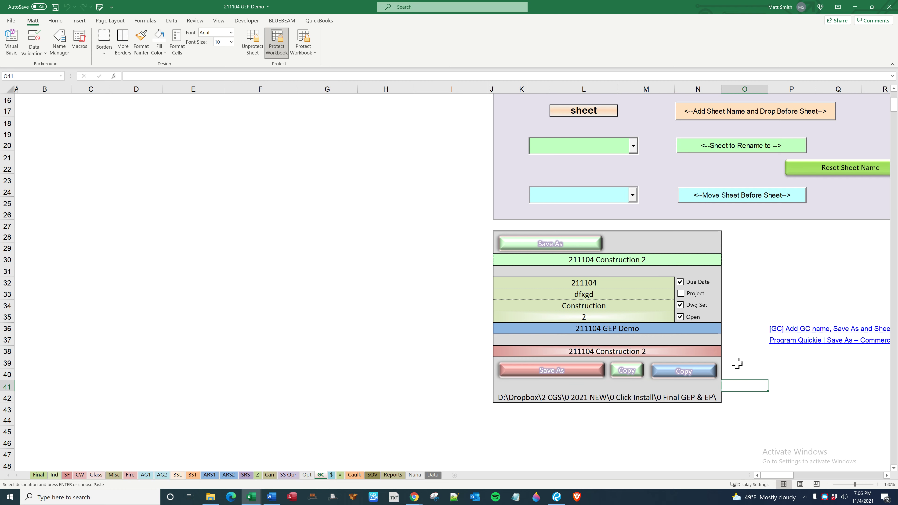
pyautogui.keyDown('ctrl'); pyautogui.scroll(-2, 737, 364); pyautogui.keyUp('ctrl')
pyautogui.scroll(3, 736, 361)
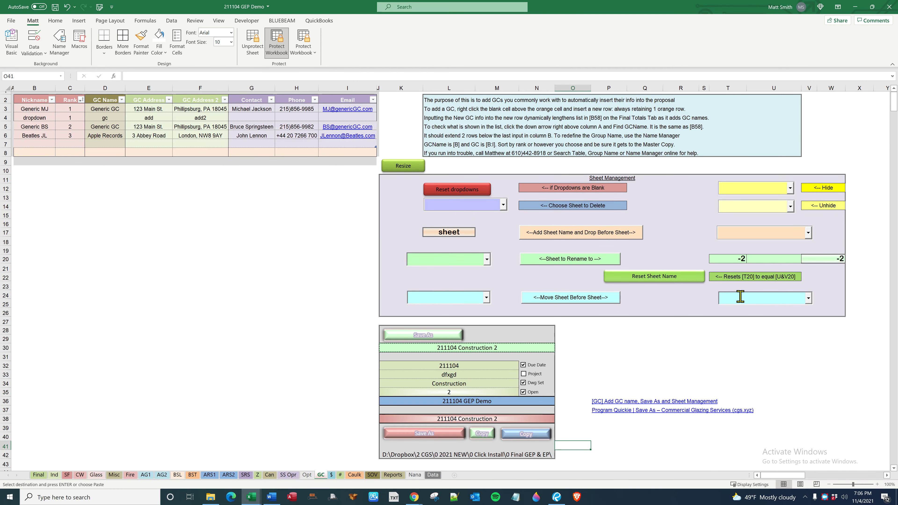
pyautogui.click(622, 180)
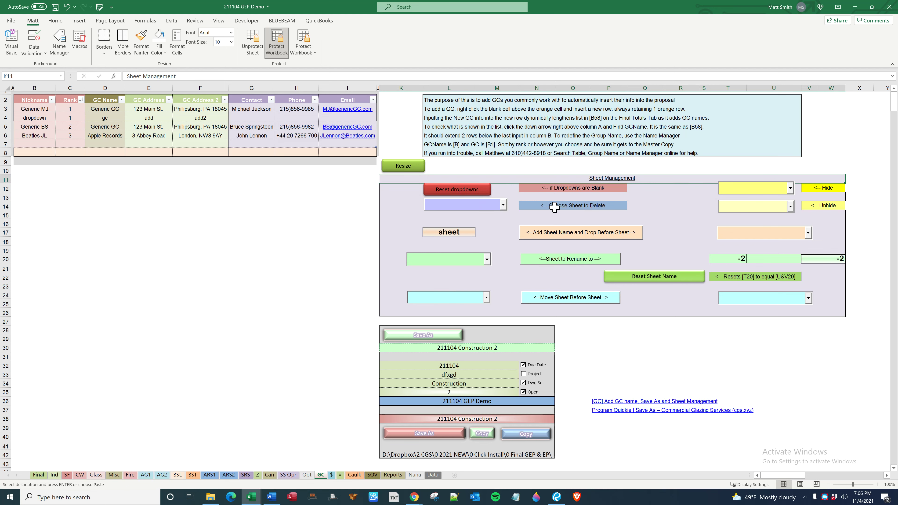
pyautogui.click(810, 188)
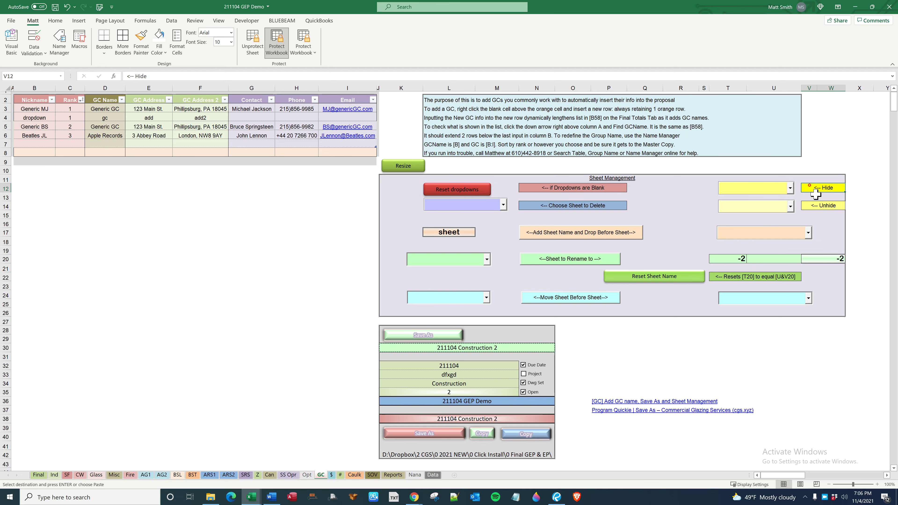
pyautogui.click(817, 208)
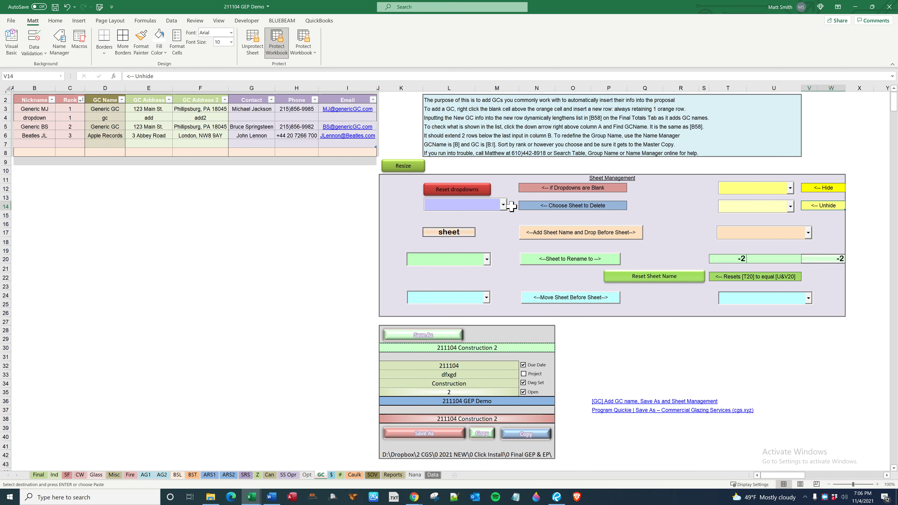
pyautogui.click(502, 205)
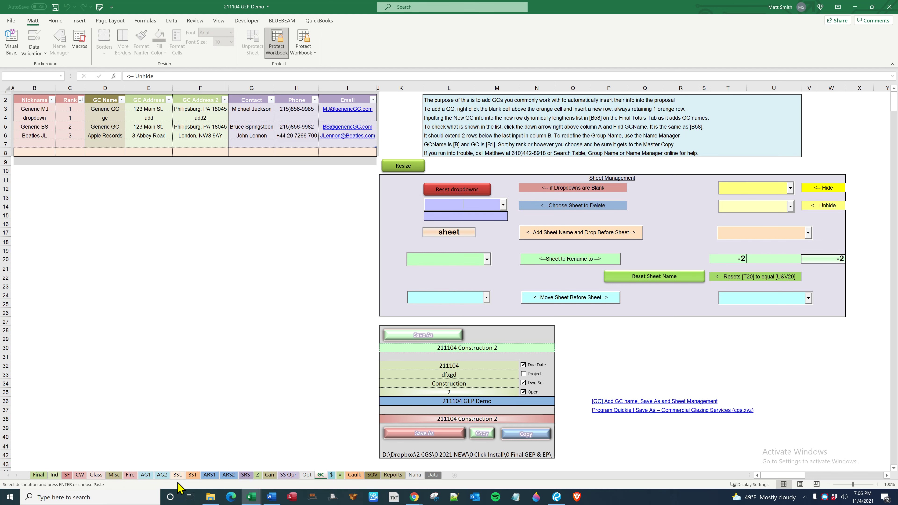
pyautogui.click(482, 273)
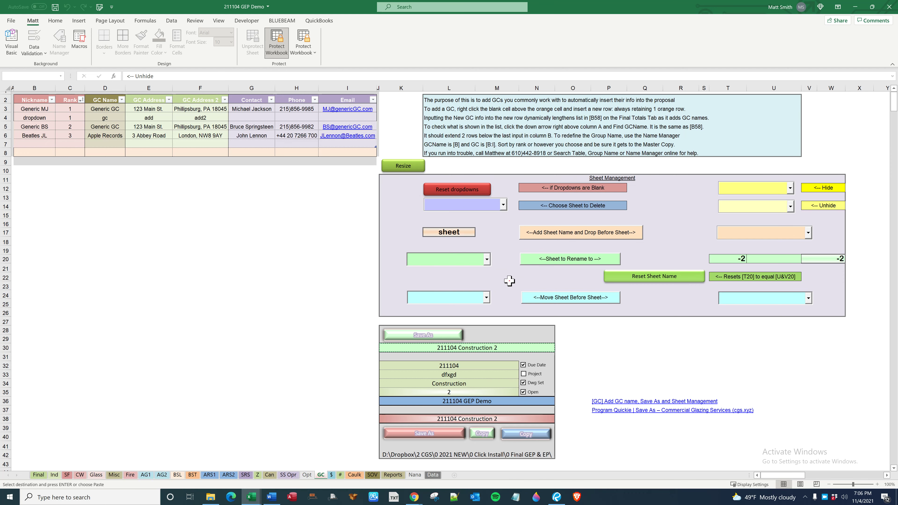
# Run the 20' hand rail optimization on the ARS1 sheet.
pyautogui.click(209, 476)
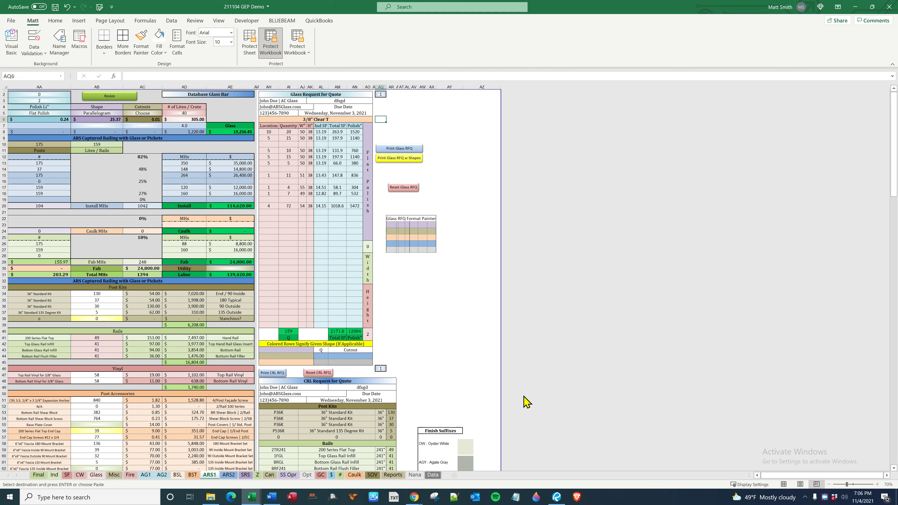
pyautogui.hotkey('ctrl', 'Home')
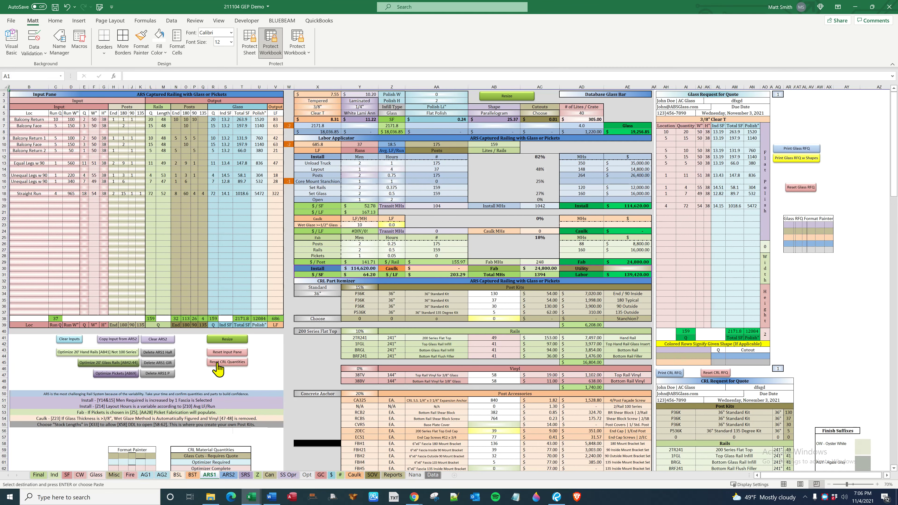
pyautogui.click(124, 351)
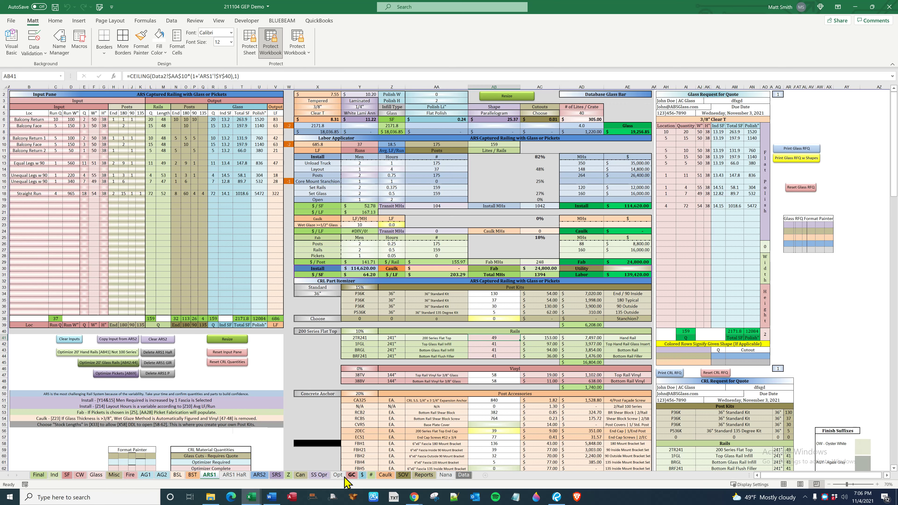
# Run the Manual Optimizer on the Opt sheet, naming the results sheet 'sheet'.
pyautogui.click(338, 475)
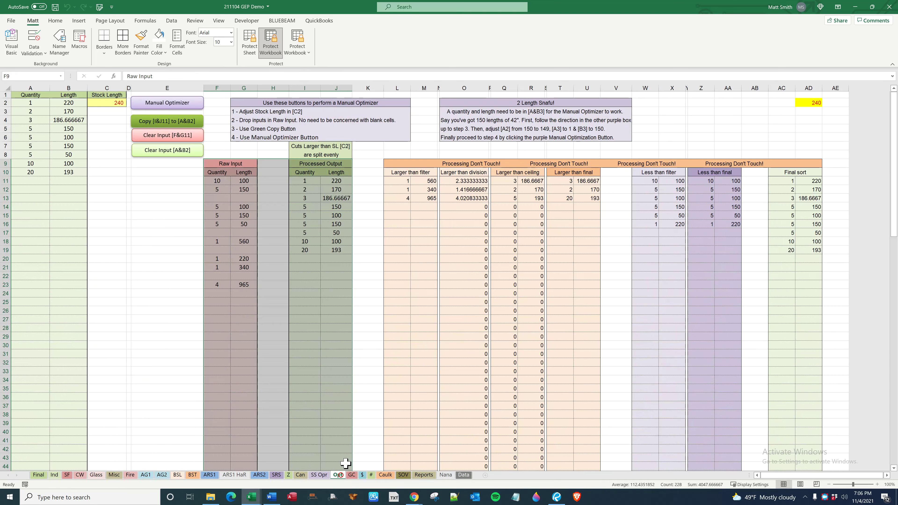
pyautogui.click(182, 103)
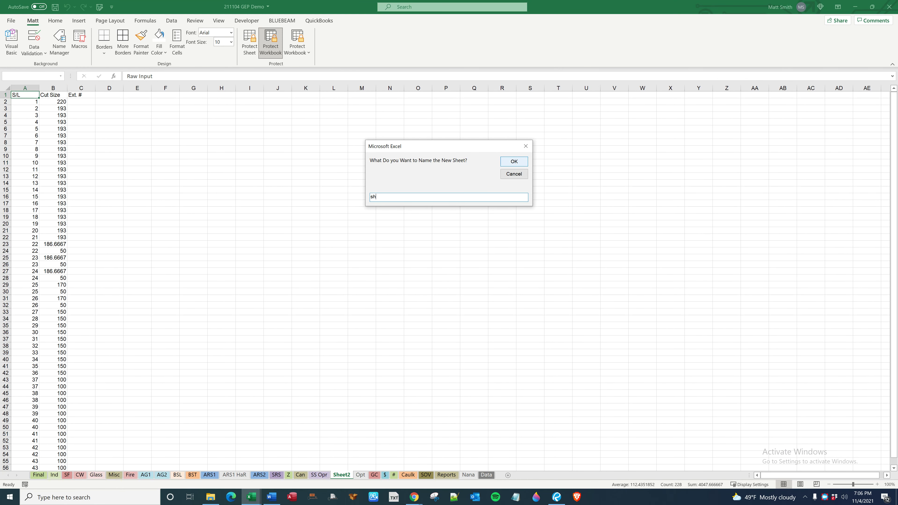
pyautogui.write('sheet')
pyautogui.click(514, 162)
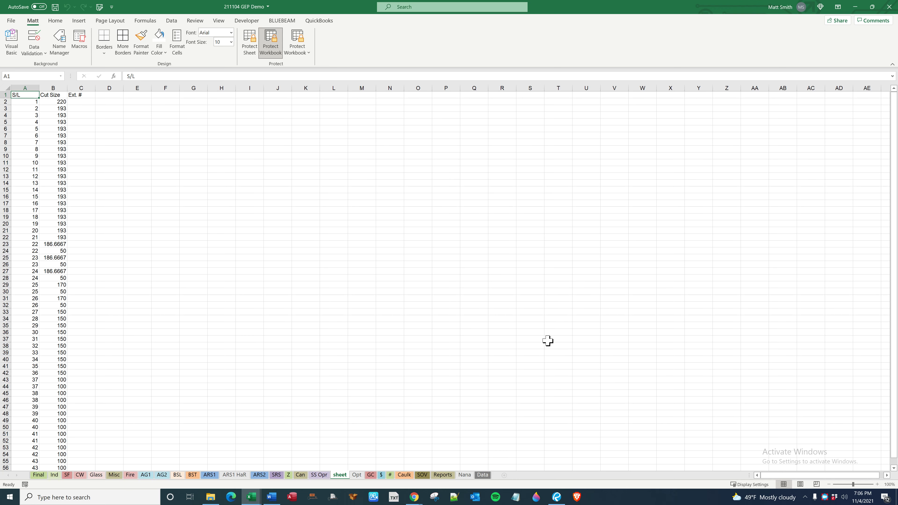
# Check the new ARS1 HaR and sheet tabs, then return to the GC sheet.
pyautogui.click(234, 475)
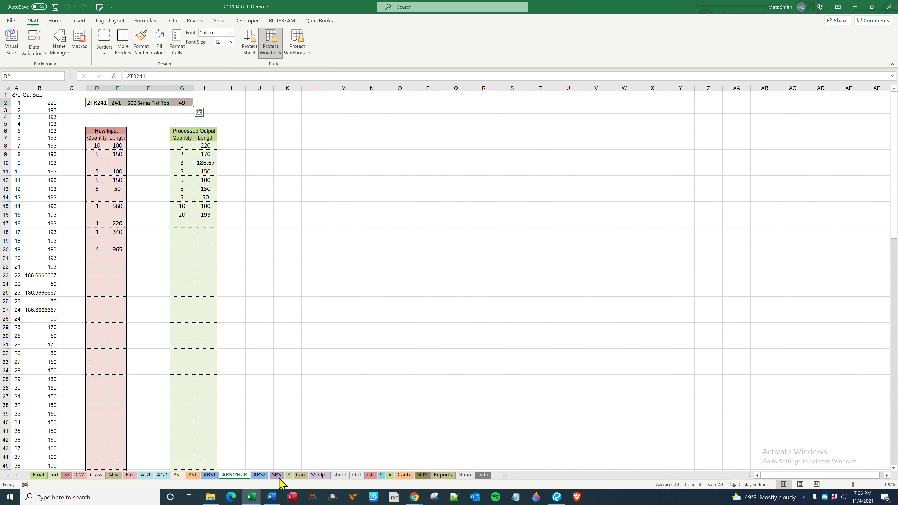
pyautogui.click(336, 476)
pyautogui.click(235, 475)
pyautogui.click(338, 476)
pyautogui.click(371, 474)
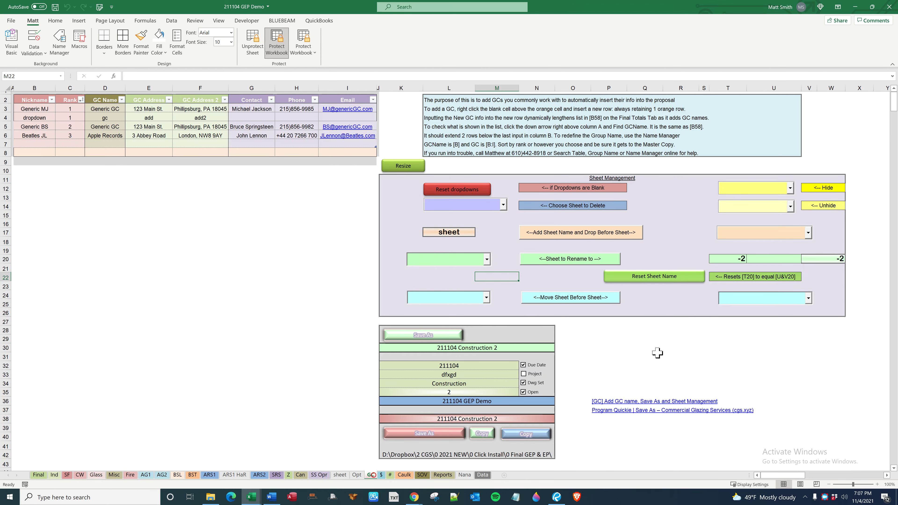
# Delete the ARS1 HaR worksheet through the Choose Sheet to Delete list.
pyautogui.click(504, 204)
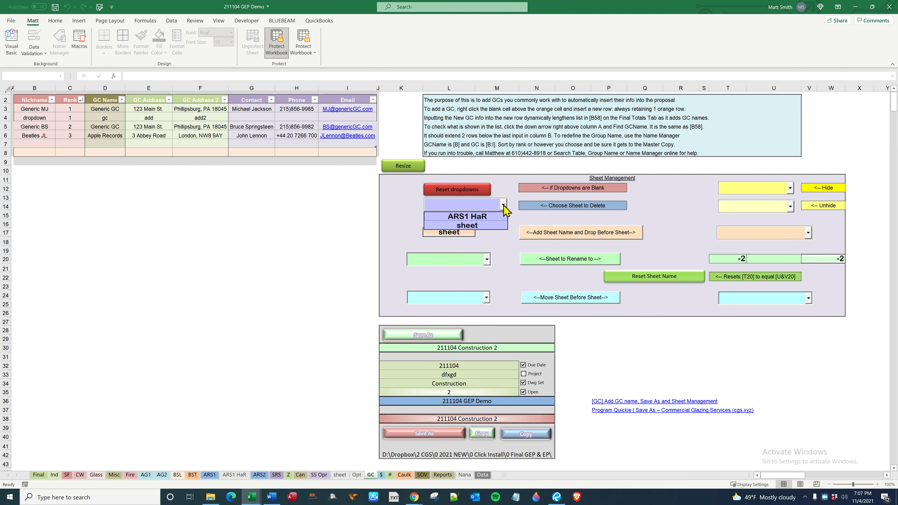
pyautogui.click(494, 217)
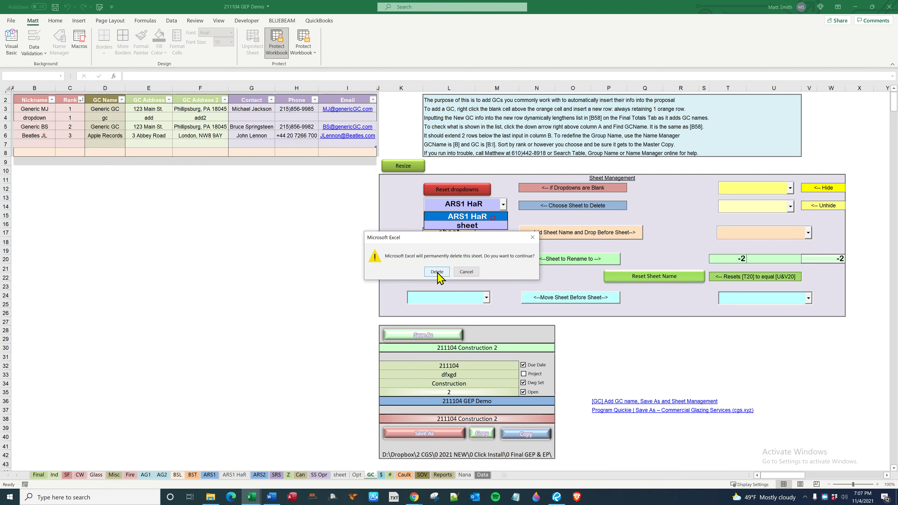
pyautogui.click(437, 272)
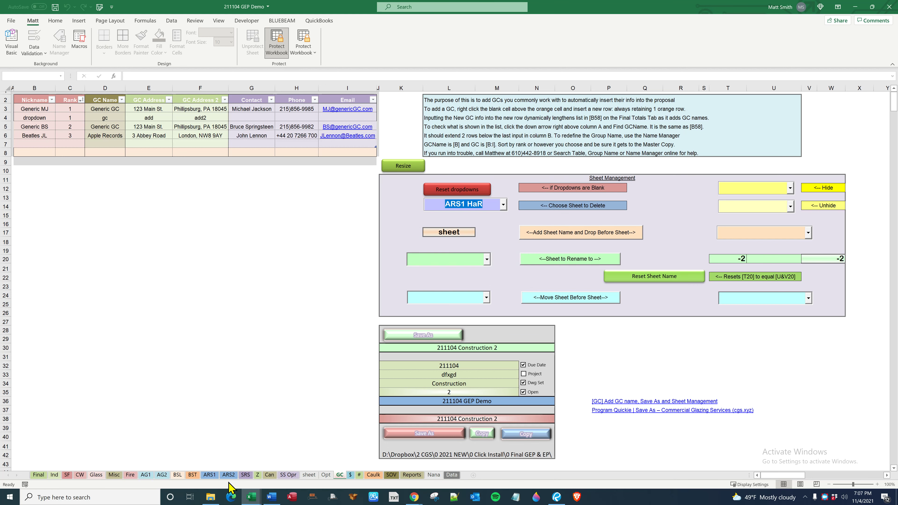
pyautogui.click(503, 207)
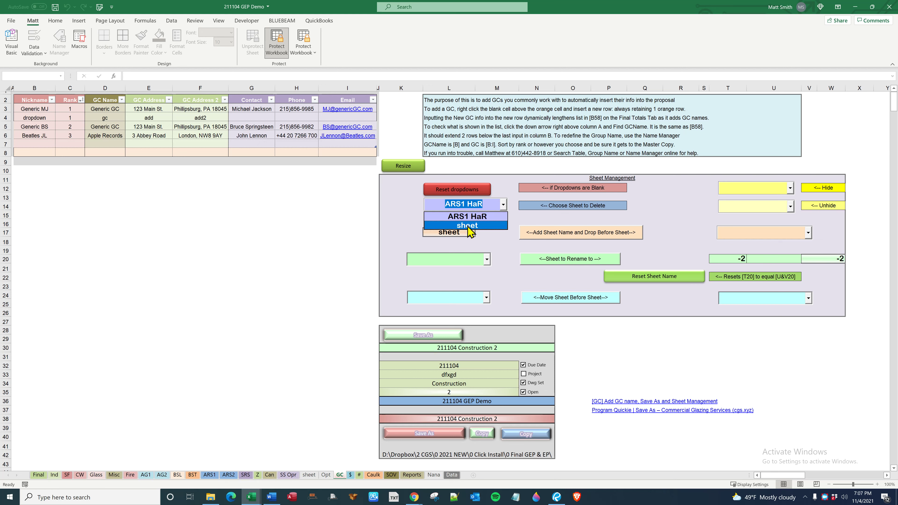
pyautogui.click(409, 217)
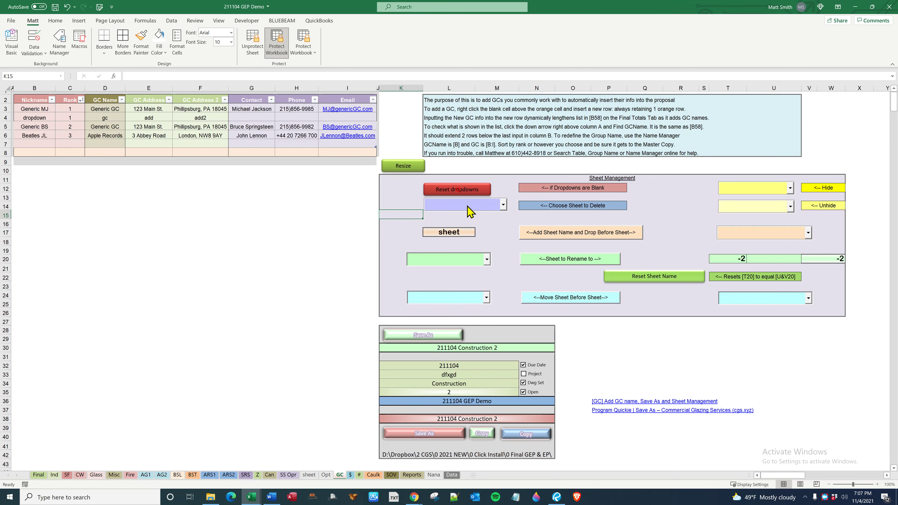
# Delete the worksheet named sheet through the same delete list.
pyautogui.click(503, 205)
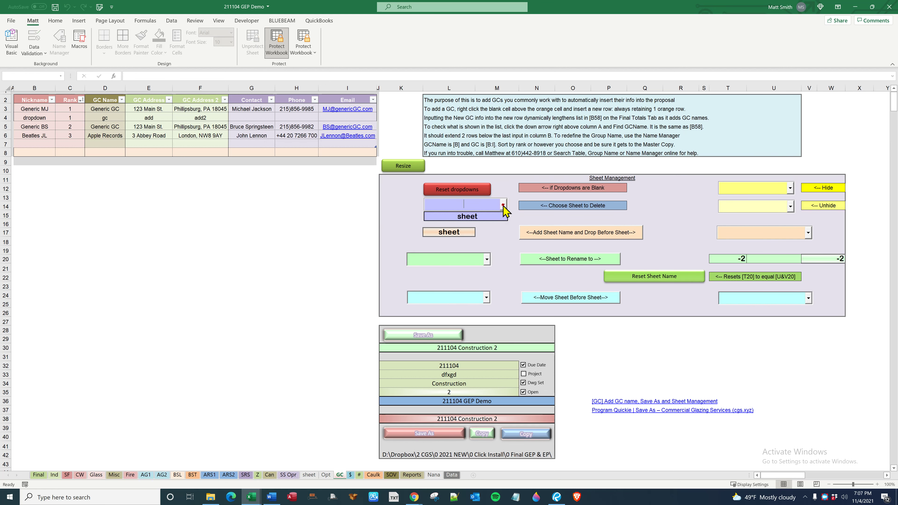
pyautogui.click(492, 216)
pyautogui.click(437, 276)
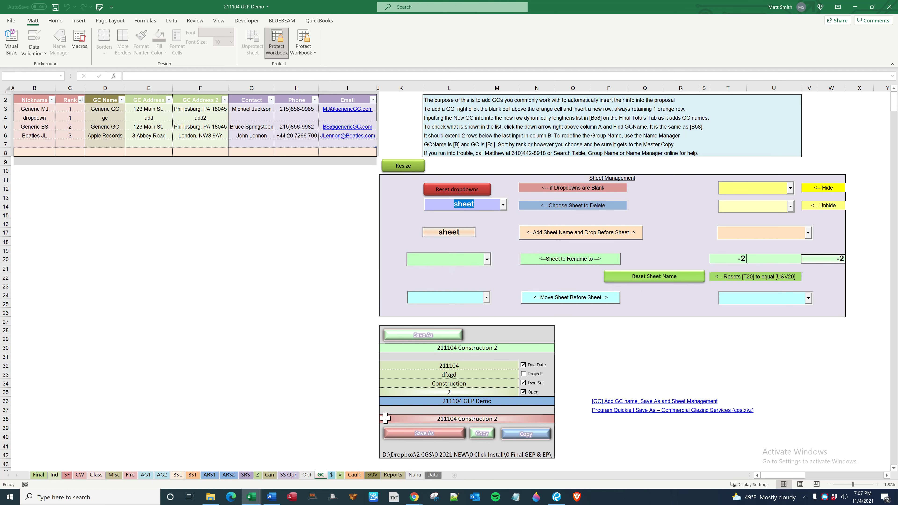
# Hide the Can sheet using the Hide sheet list.
pyautogui.click(665, 346)
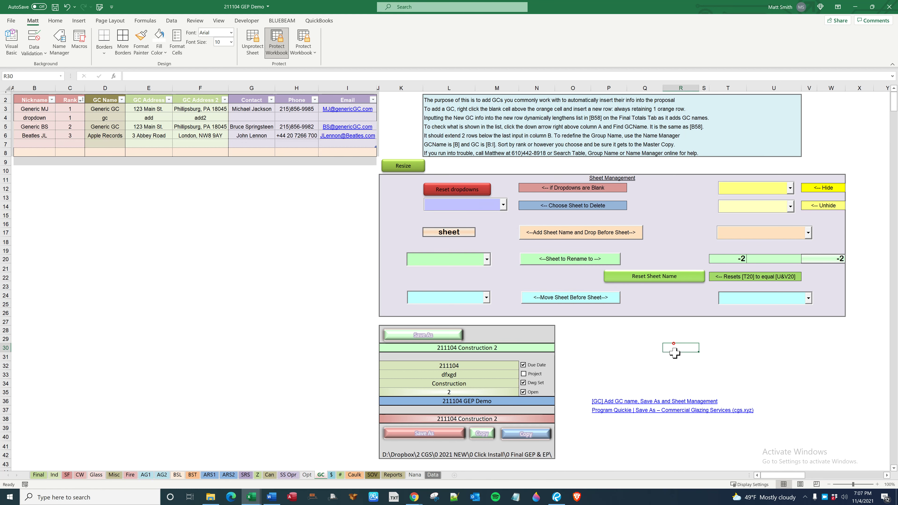
pyautogui.click(791, 188)
pyautogui.click(746, 335)
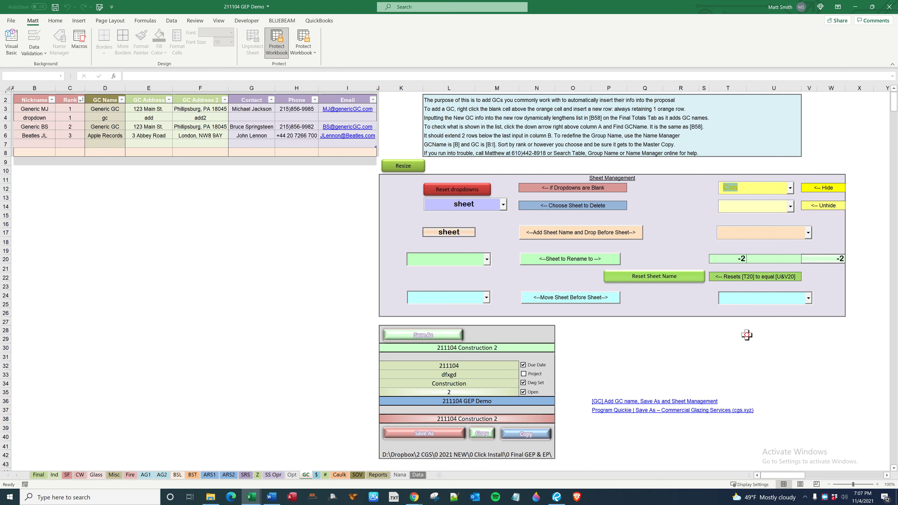
# Reset the blank dropdowns and choose Can in the Unhide list to restore its tab.
pyautogui.click(791, 205)
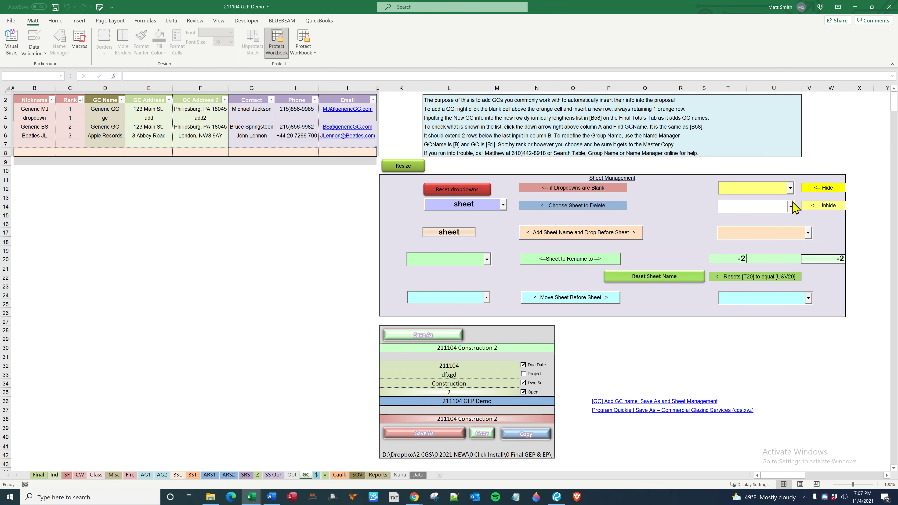
pyautogui.click(526, 188)
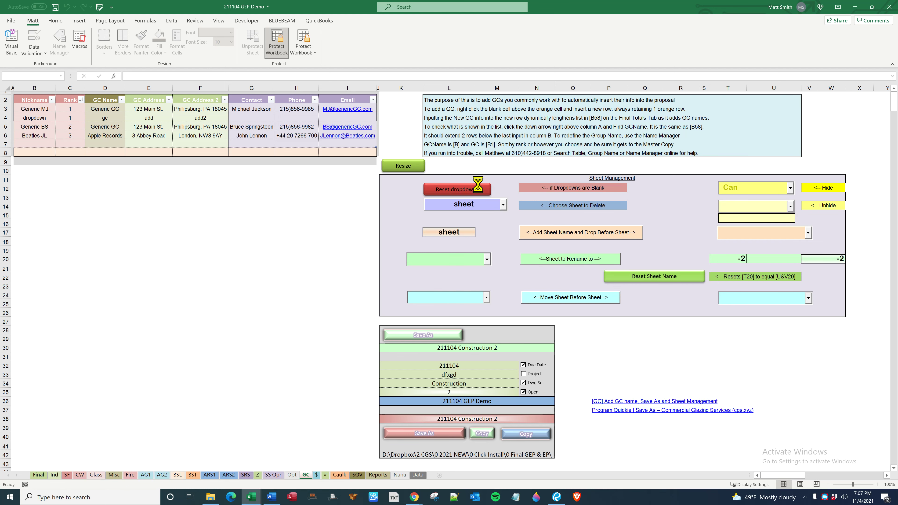
pyautogui.click(791, 206)
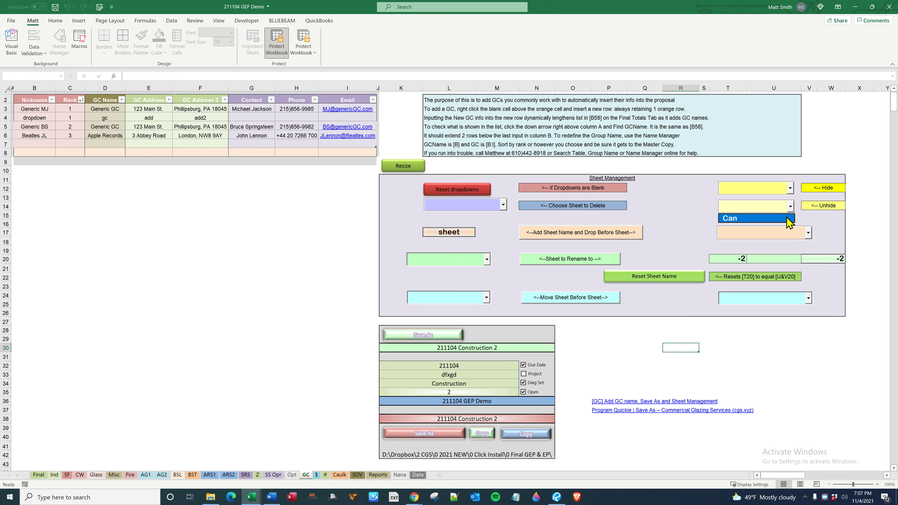
pyautogui.click(787, 217)
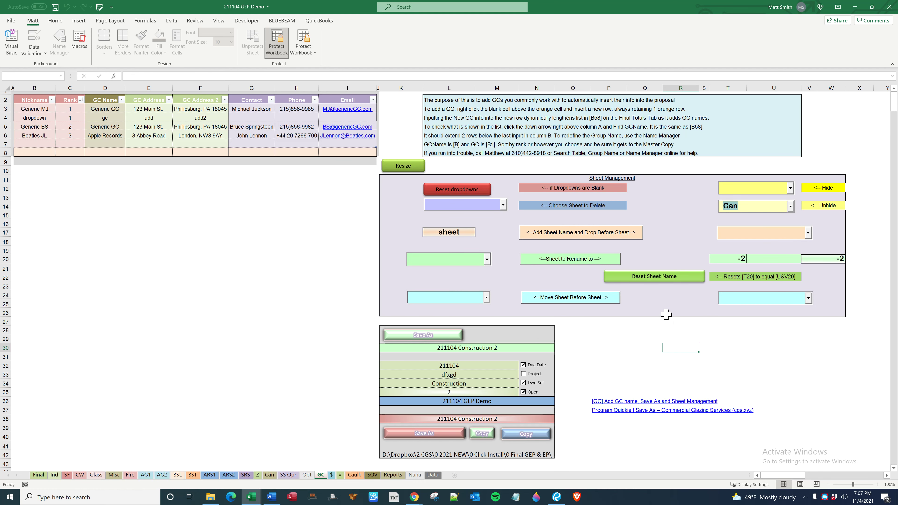
pyautogui.click(666, 303)
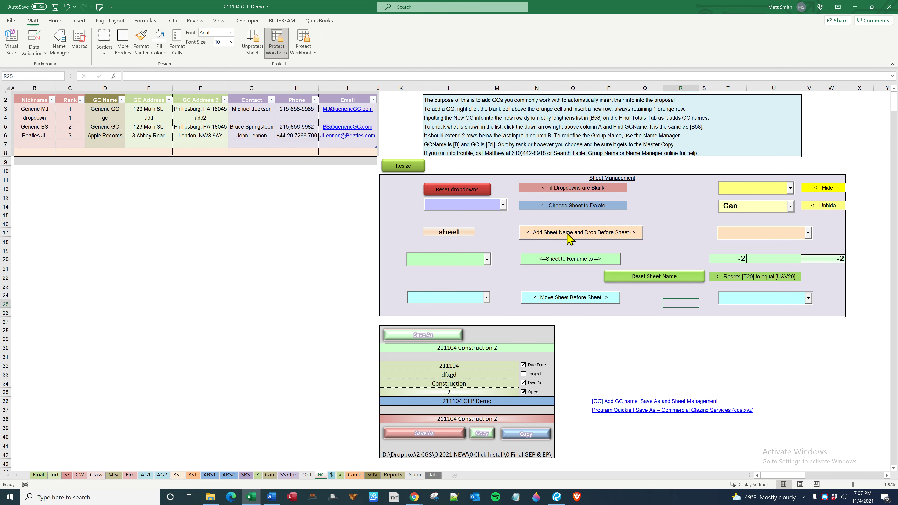
# Add a new sheet named sheet before BSL and return to GC.
pyautogui.click(808, 233)
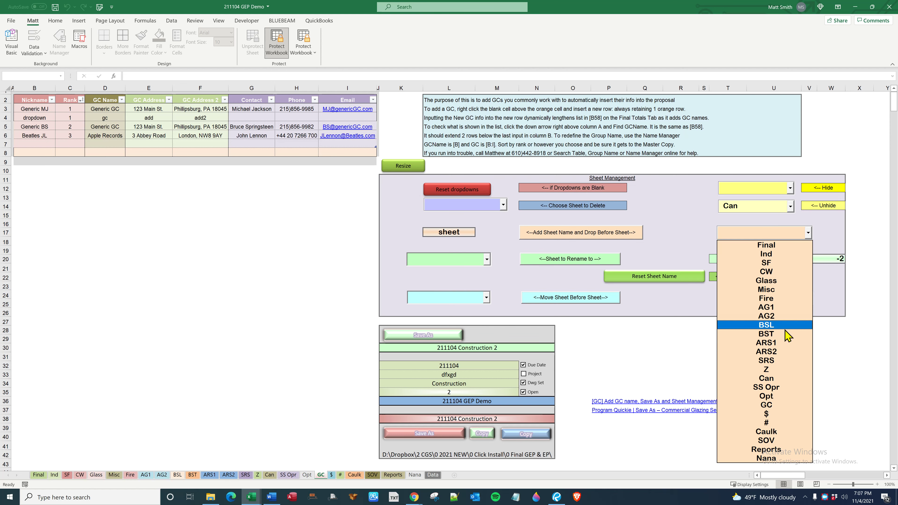
pyautogui.click(800, 327)
pyautogui.click(589, 234)
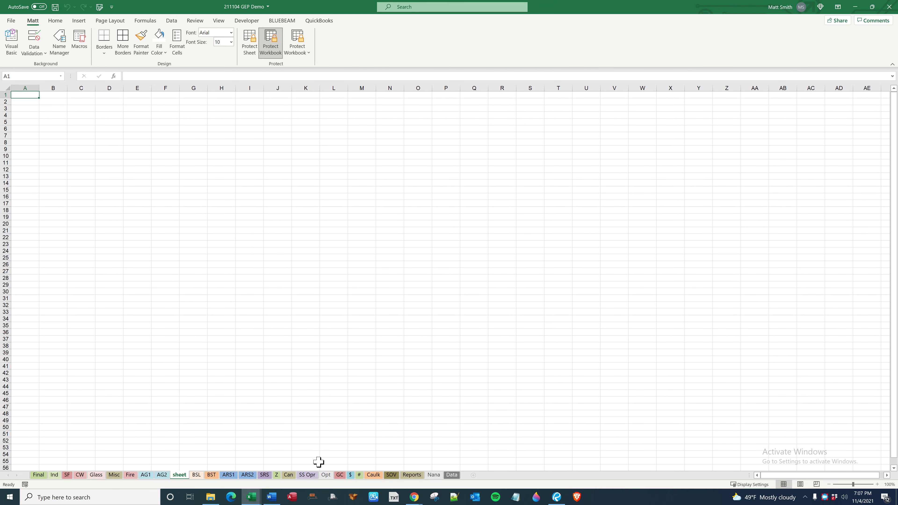
pyautogui.click(339, 474)
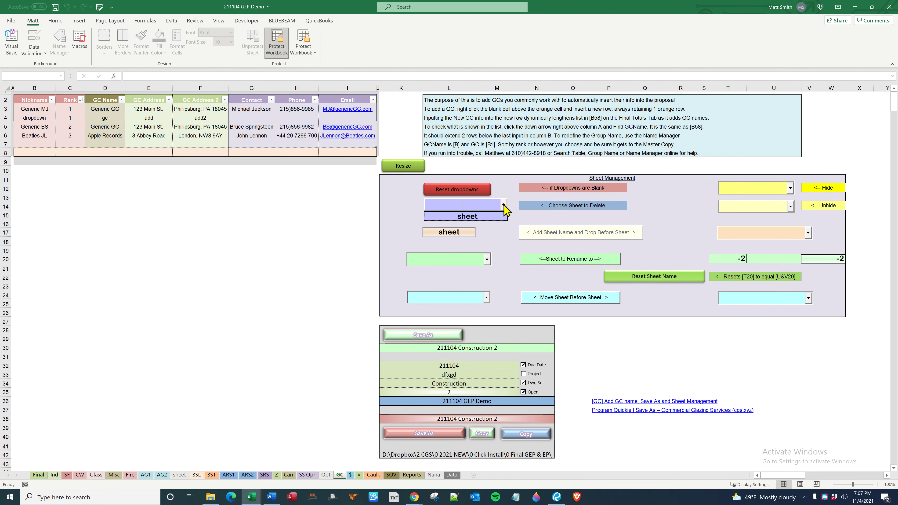
# Delete that misplaced sheet and clear the Sheet Management panel's choices.
pyautogui.click(467, 216)
pyautogui.click(437, 270)
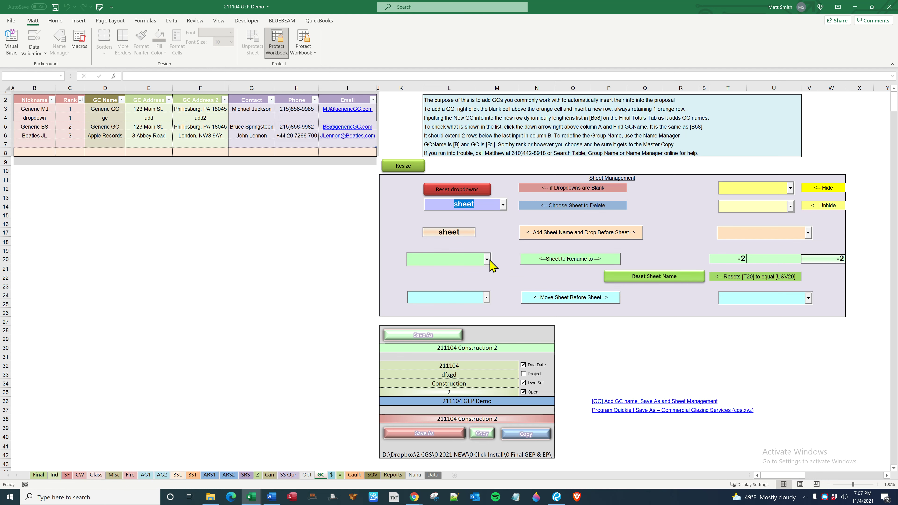
pyautogui.click(488, 260)
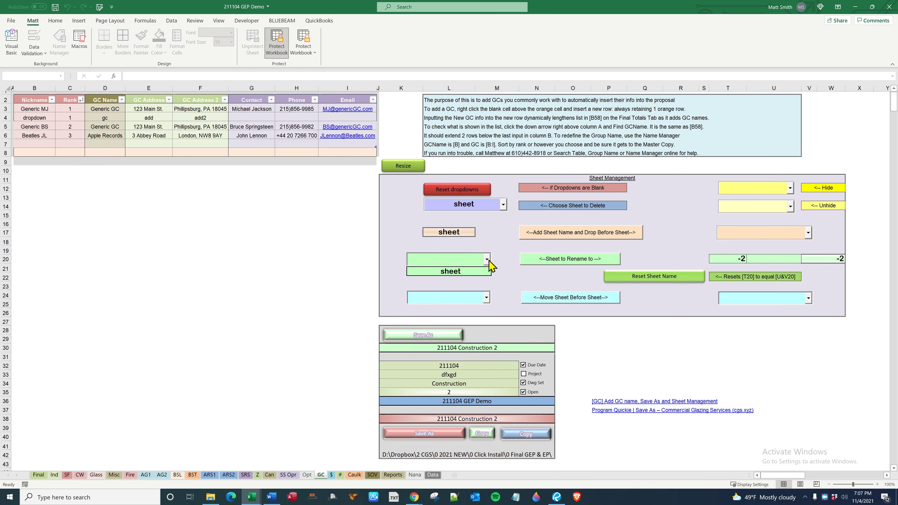
pyautogui.click(487, 261)
pyautogui.click(496, 240)
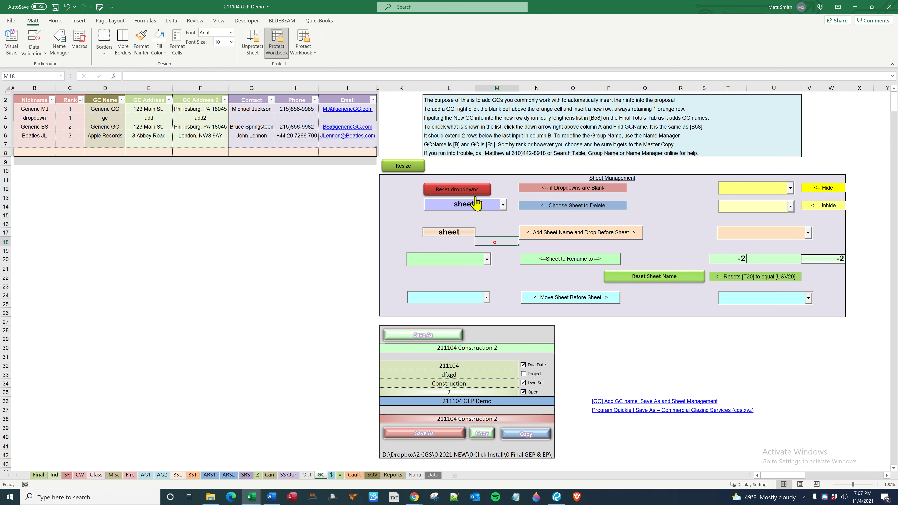
pyautogui.click(472, 191)
pyautogui.click(487, 261)
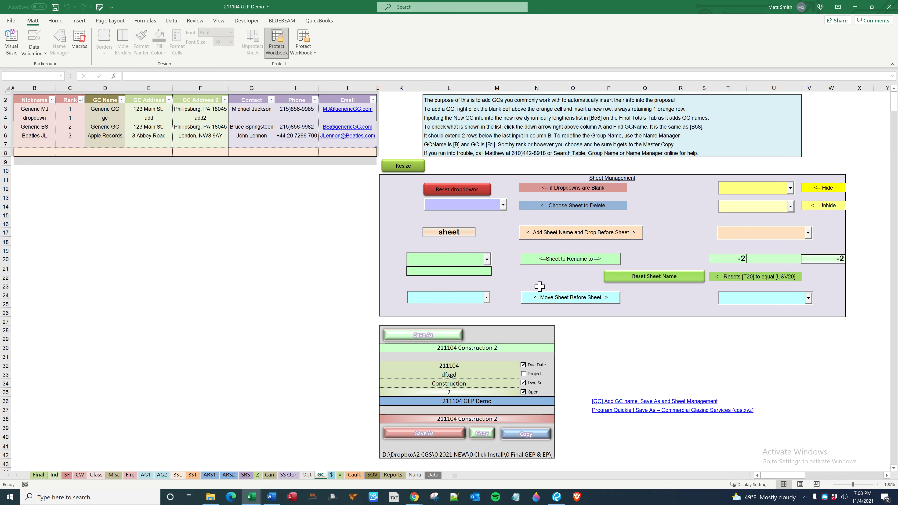
# Add the new sheet named sheet before Ind, then return to GC.
pyautogui.click(808, 232)
pyautogui.click(740, 257)
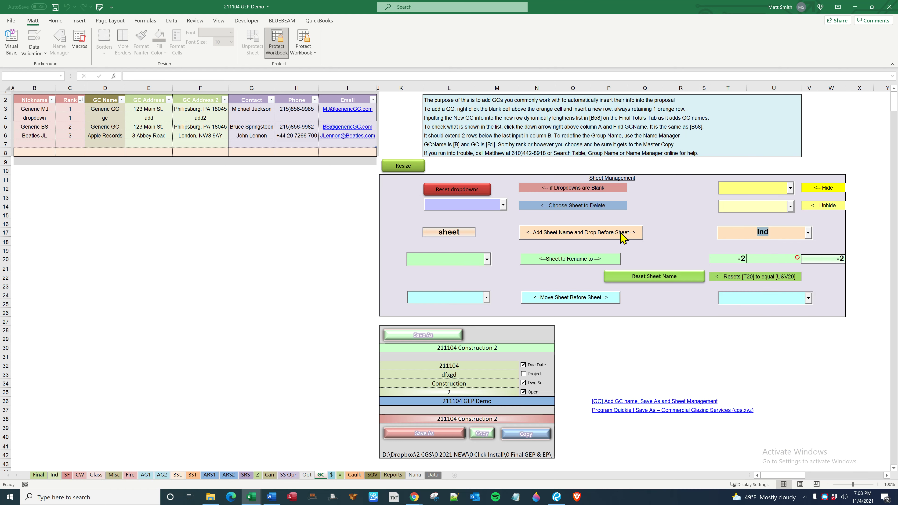
pyautogui.click(620, 232)
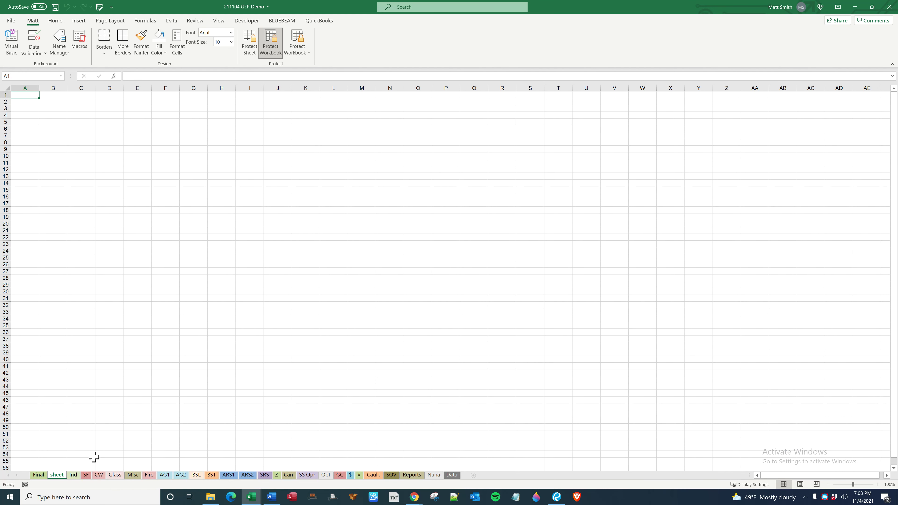
pyautogui.click(339, 475)
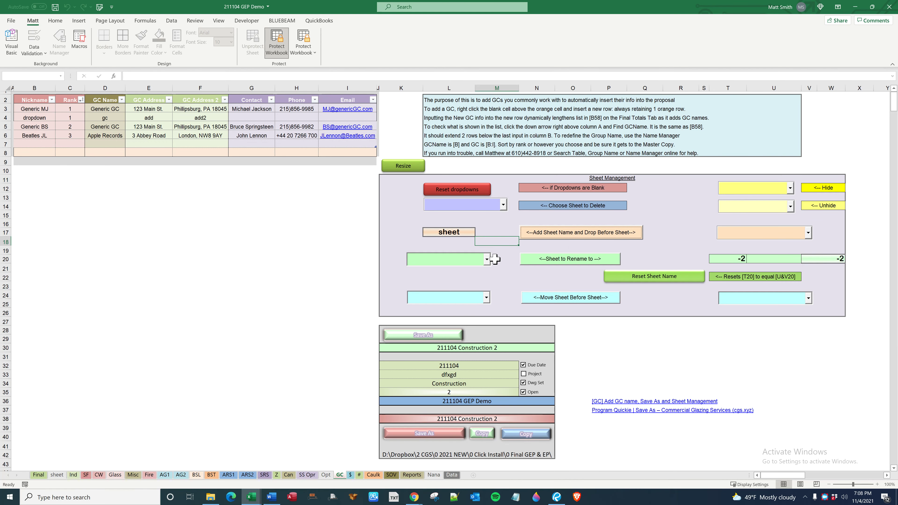
# Pick 'sheet' for renaming, set V20's suffix to -1 so T20 reads sheet-1, and rename.
pyautogui.click(487, 259)
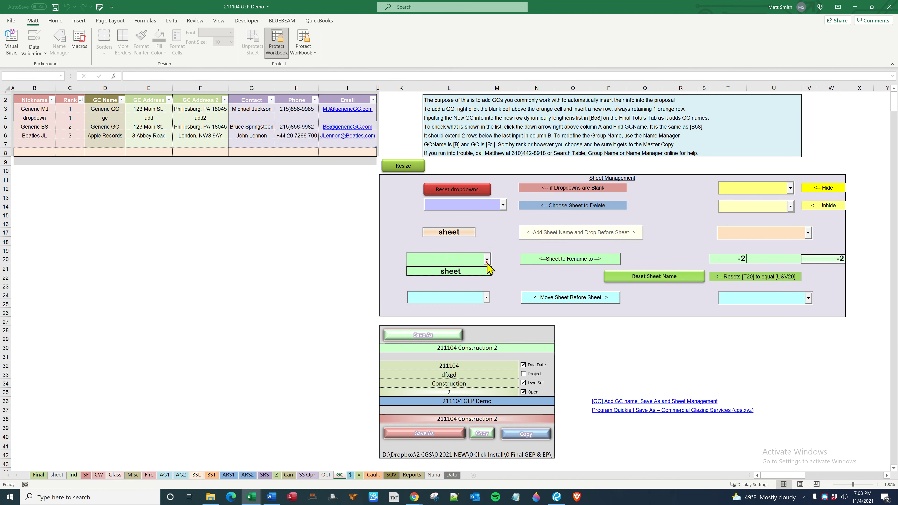
pyautogui.click(472, 272)
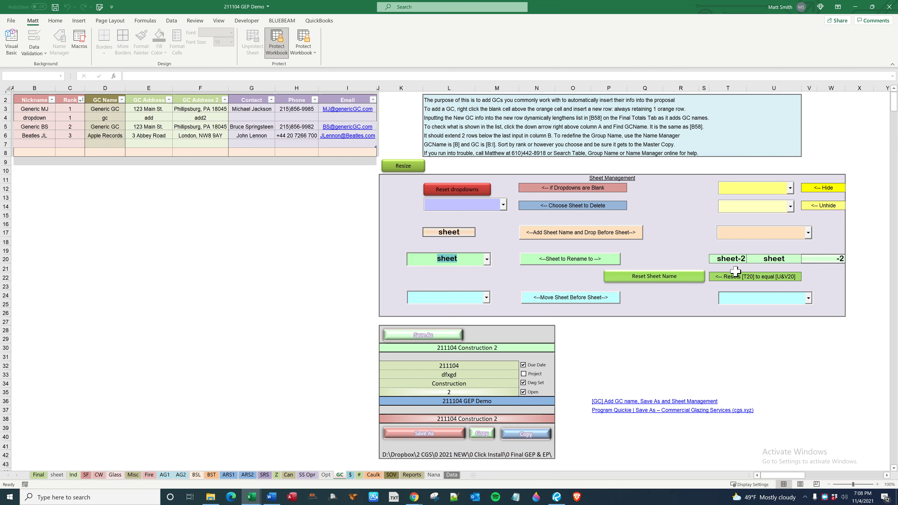
pyautogui.click(726, 258)
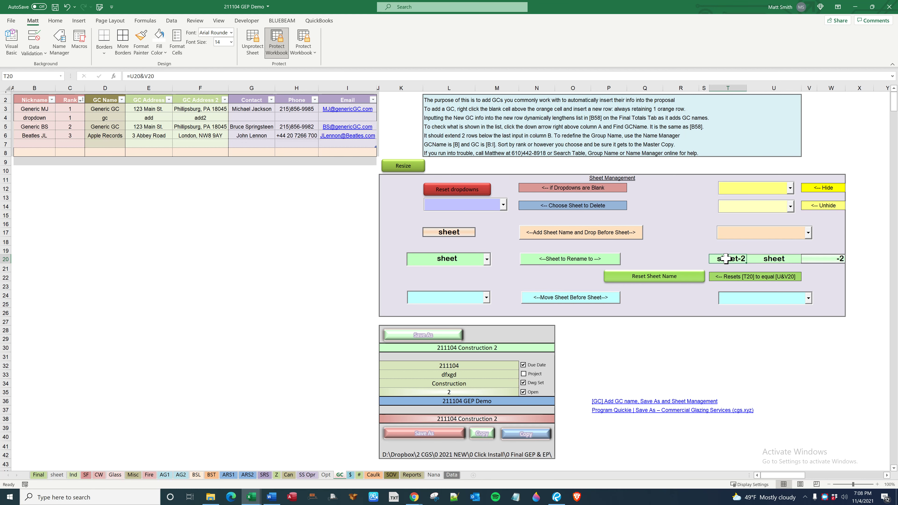
pyautogui.click(783, 258)
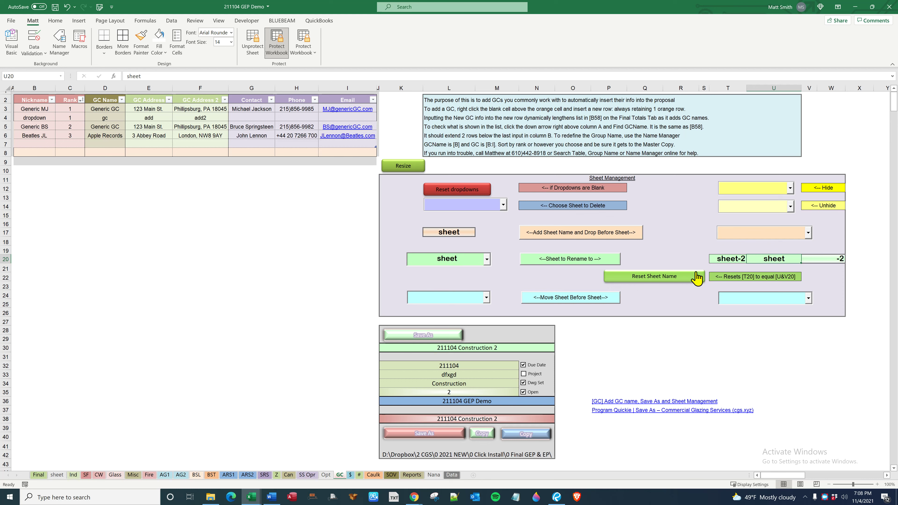
pyautogui.click(831, 258)
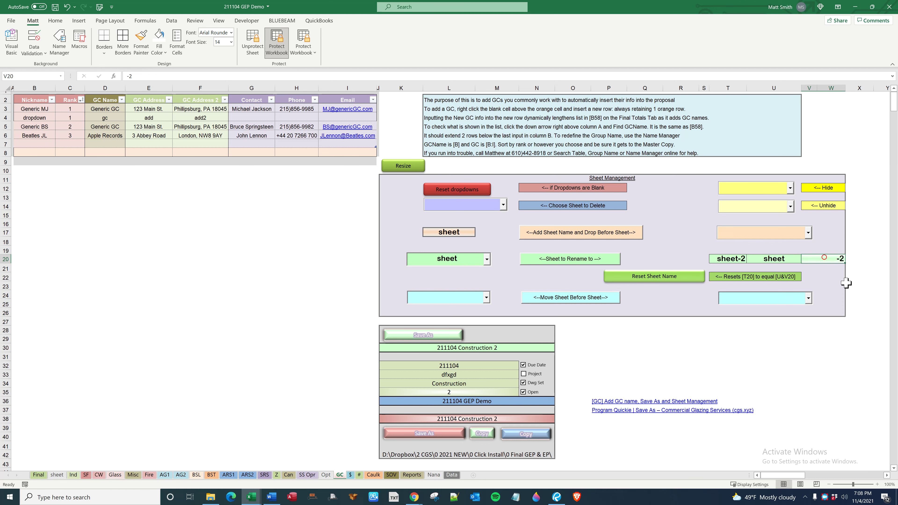
pyautogui.write('-1')
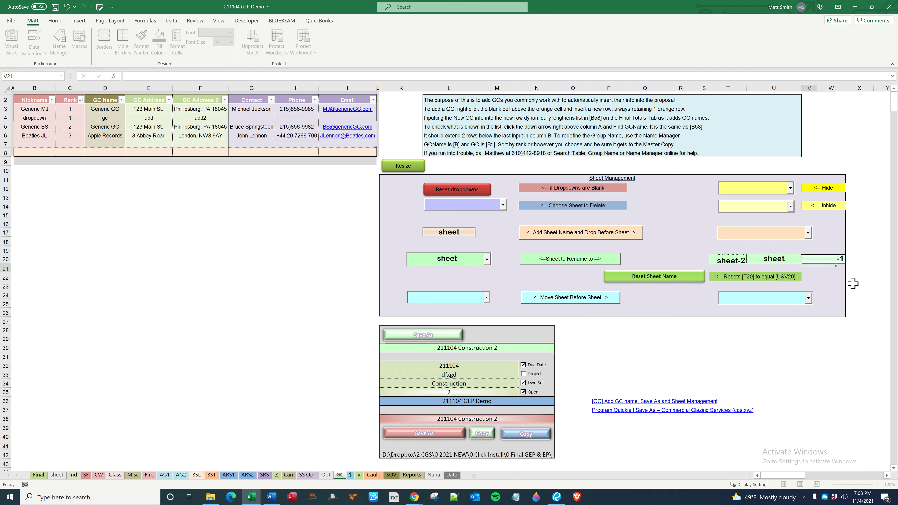
pyautogui.press('Return')
pyautogui.click(745, 258)
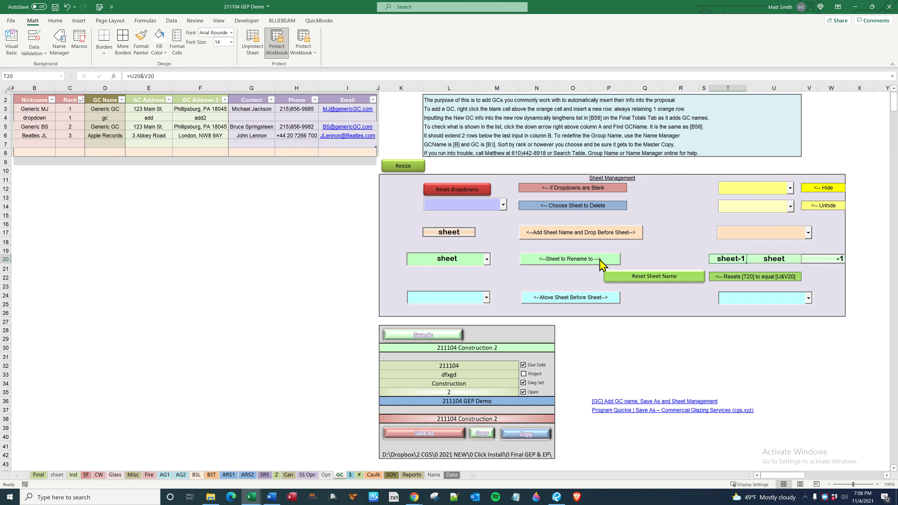
pyautogui.click(586, 259)
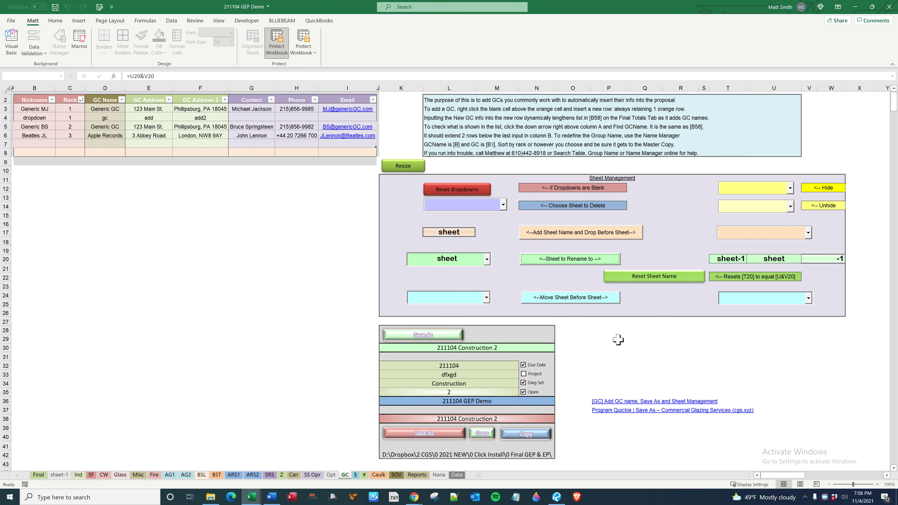
# Enter dfghj in T20 and rename sheet-1 to dfghj after dismissing the name error.
pyautogui.click(730, 260)
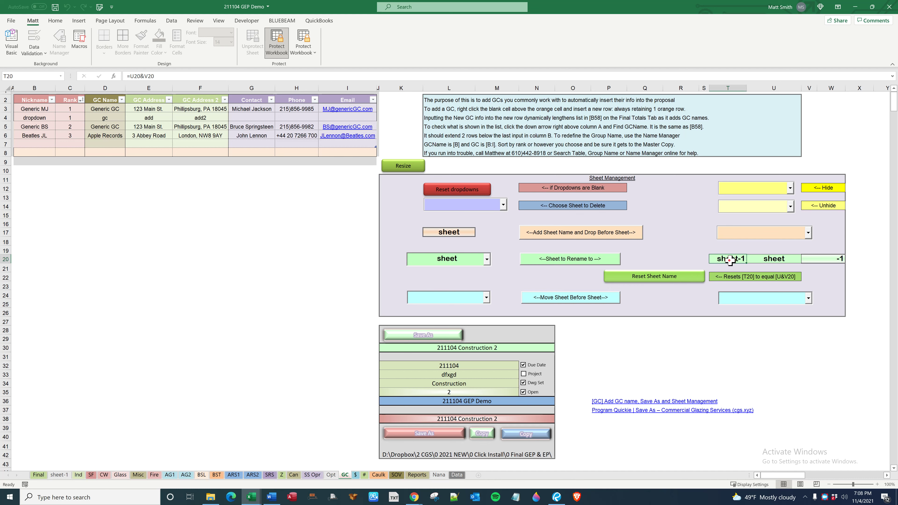
pyautogui.write('dfghj')
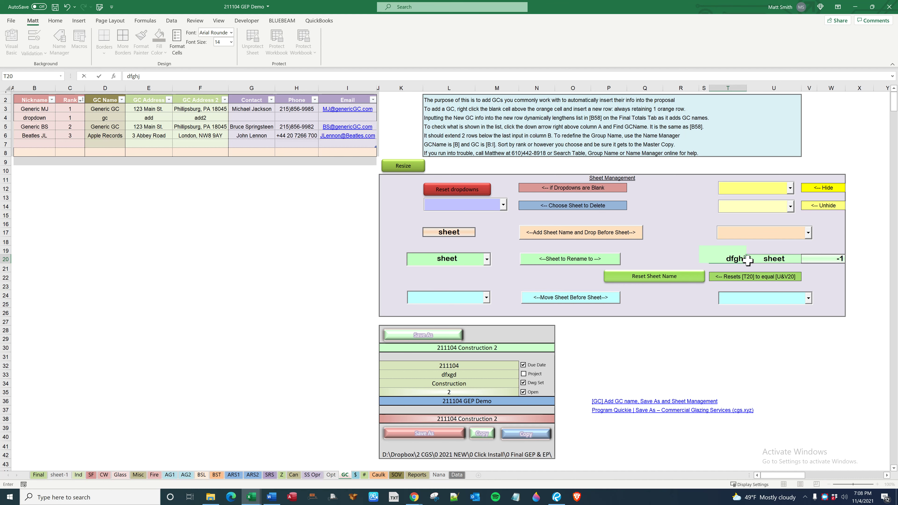
pyautogui.click(575, 263)
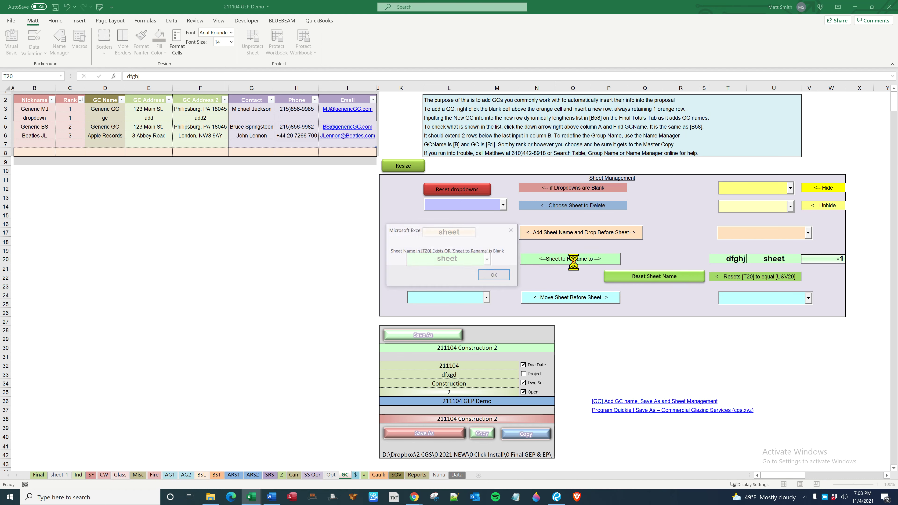
pyautogui.click(495, 275)
pyautogui.click(487, 260)
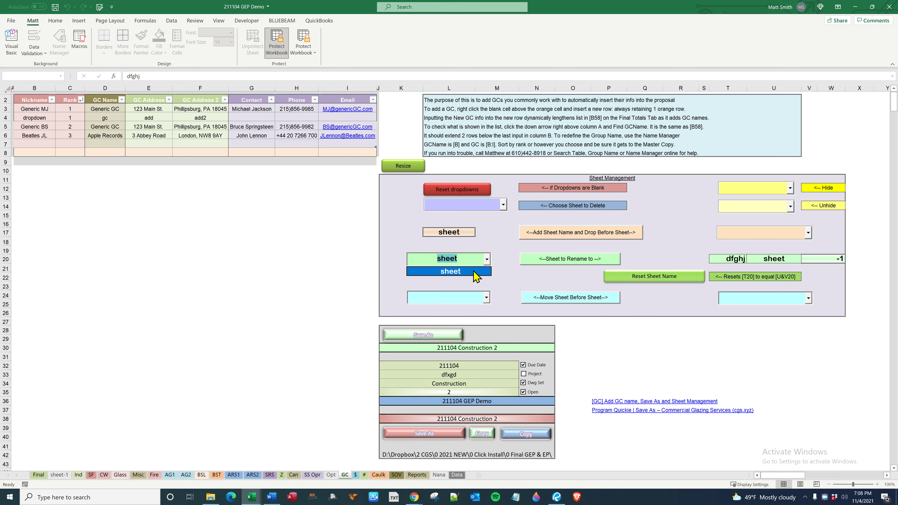
pyautogui.click(476, 271)
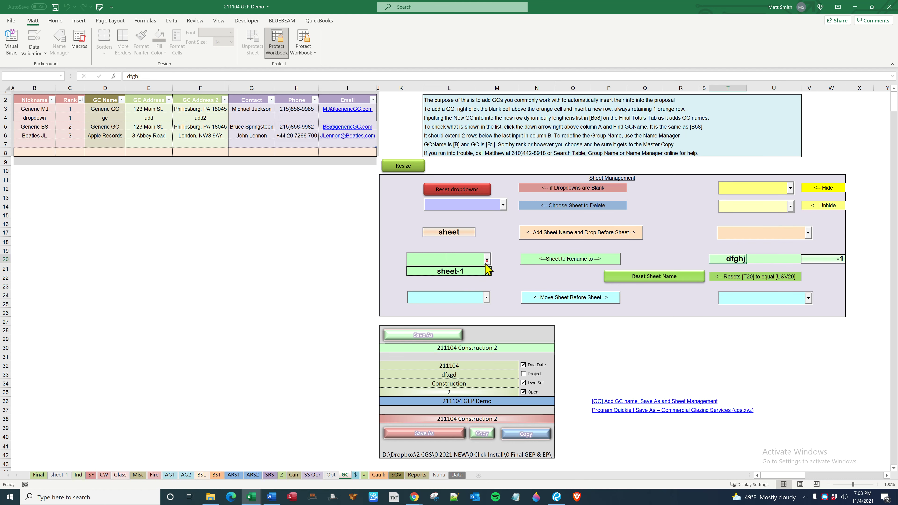
pyautogui.click(472, 272)
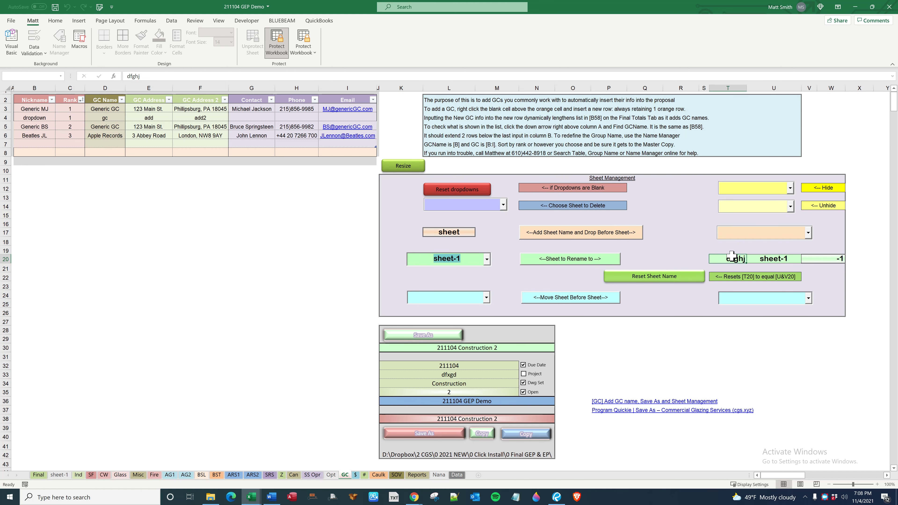
pyautogui.click(596, 262)
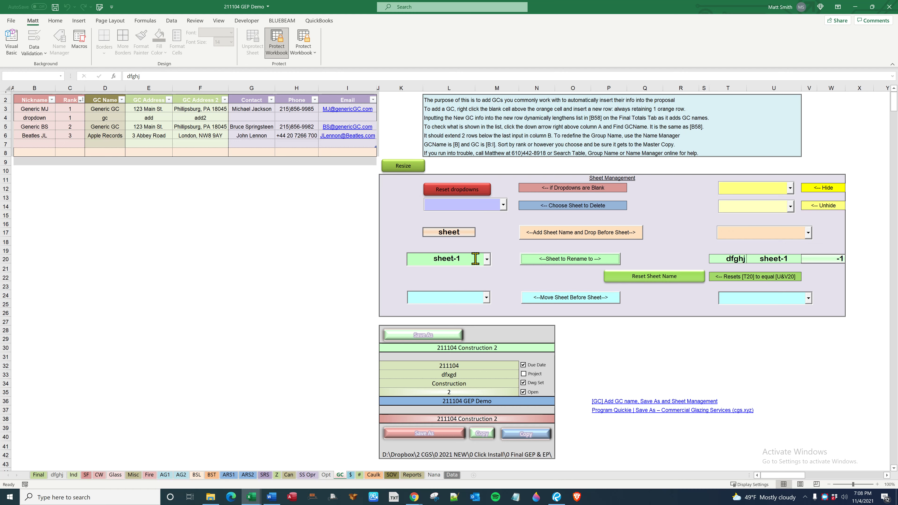
# Select dfghj in the rename list and reset its proposed new name to dfghj-1.
pyautogui.click(457, 191)
pyautogui.click(487, 259)
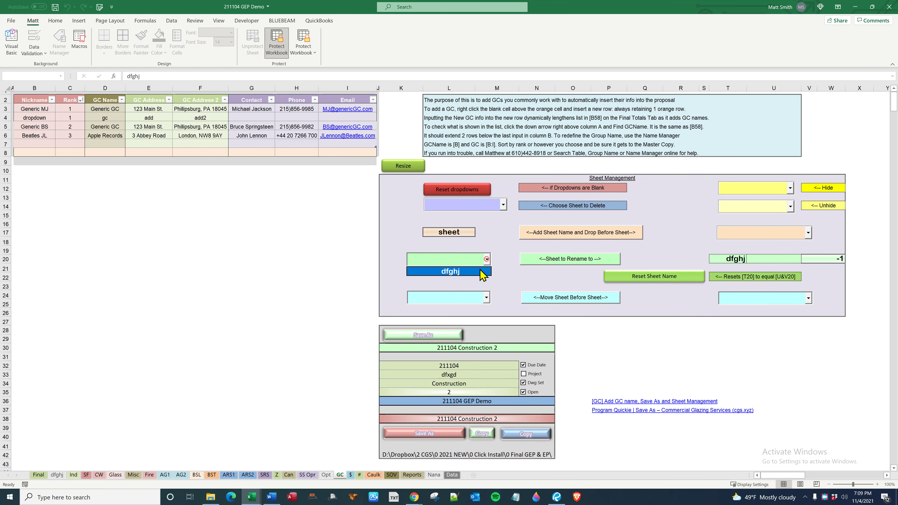
pyautogui.click(481, 272)
pyautogui.click(662, 276)
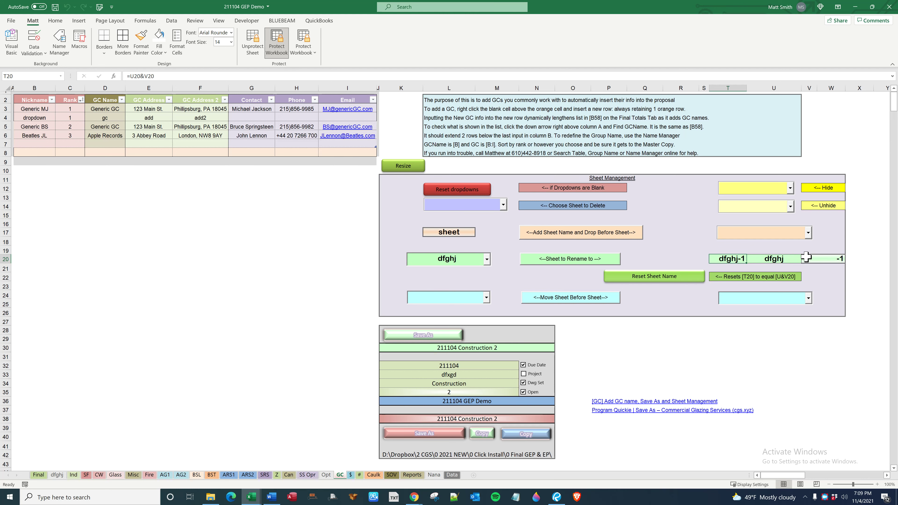
pyautogui.click(778, 261)
pyautogui.click(815, 256)
# Choose SRS as the sheet to move and ARS2 as the destination, then move it.
pyautogui.click(680, 292)
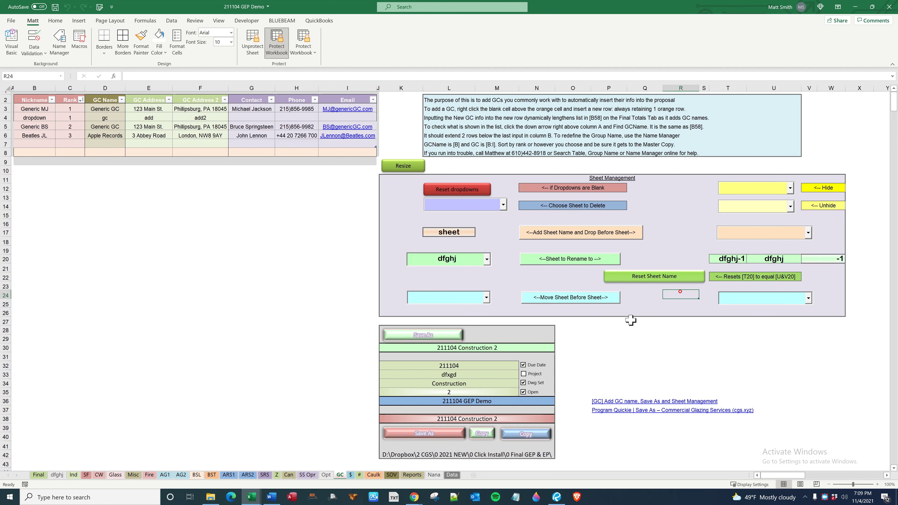
pyautogui.click(487, 297)
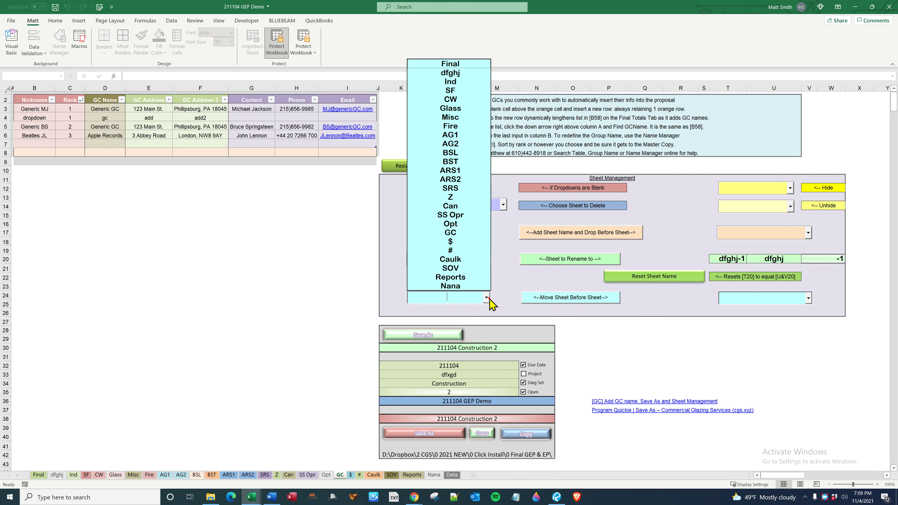
pyautogui.click(475, 192)
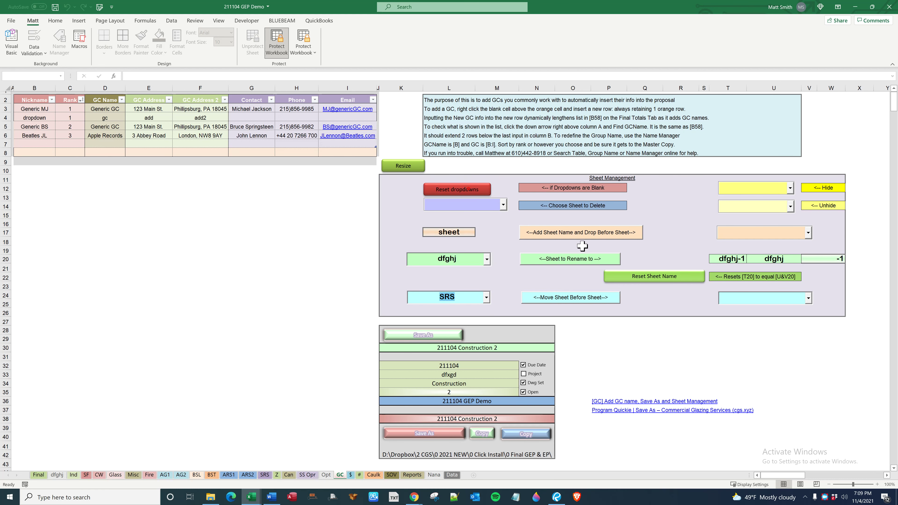
pyautogui.click(809, 299)
pyautogui.click(767, 180)
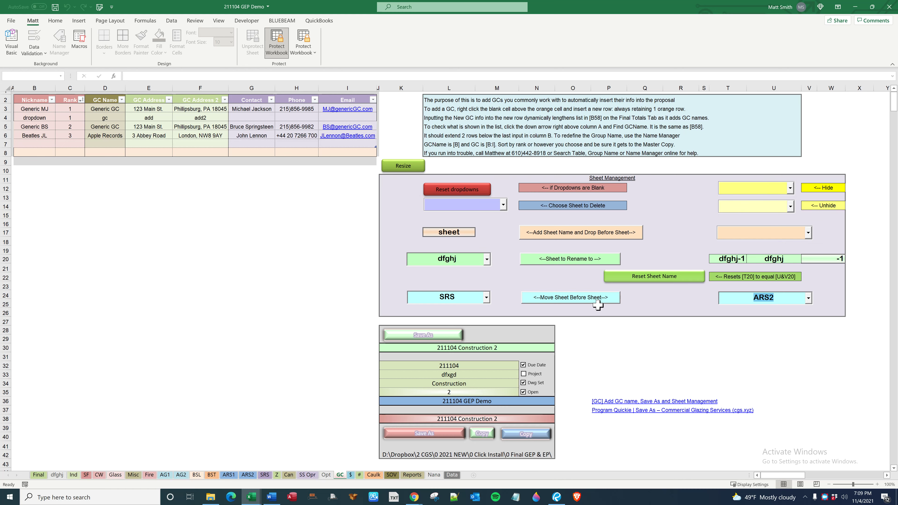
pyautogui.click(598, 298)
pyautogui.click(630, 357)
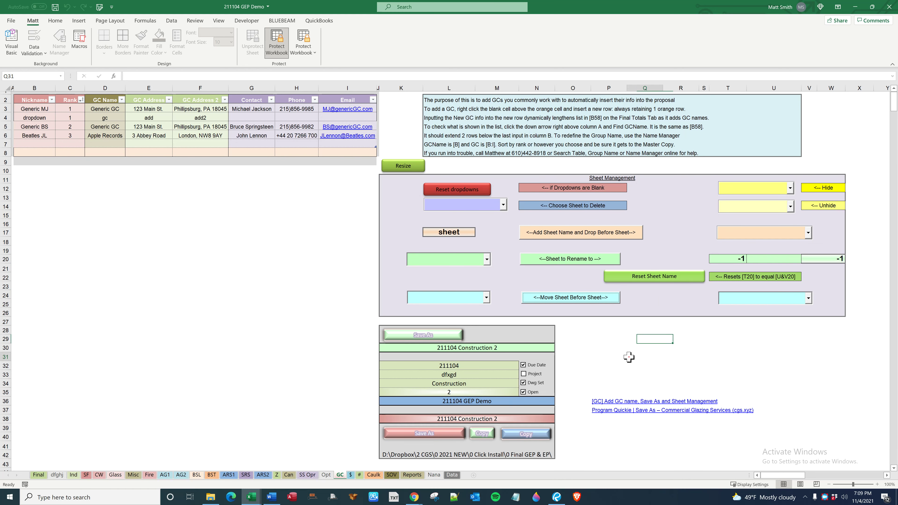